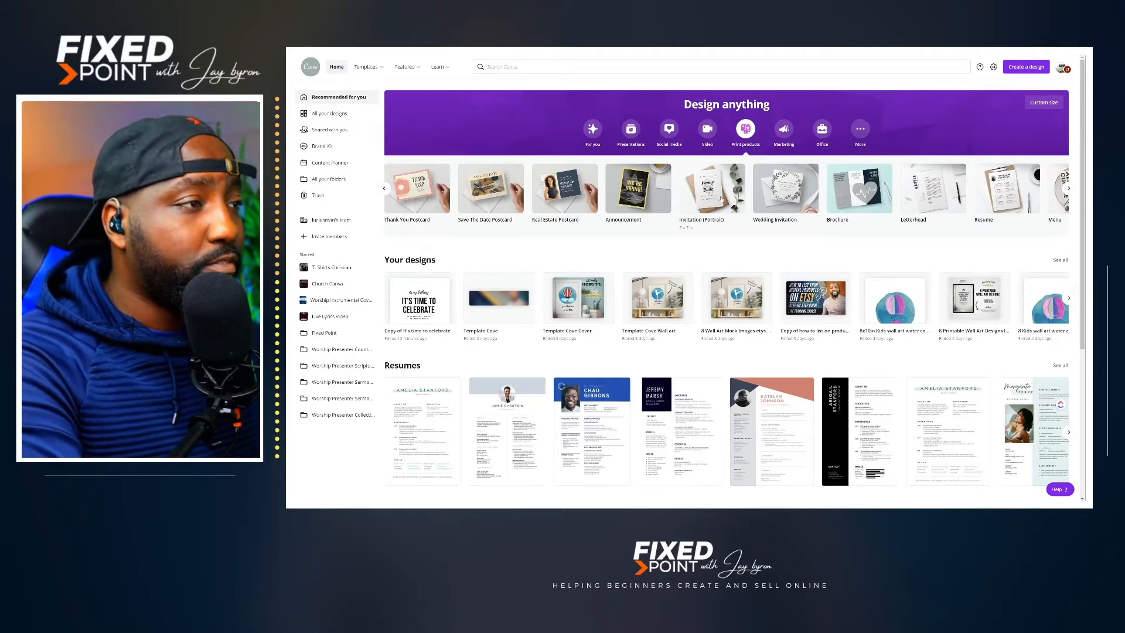
Step: Create a blank Invitation (Portrait) design and paste the copied "It's Time to Celebrate" text layout onto the page
left_click(719, 198)
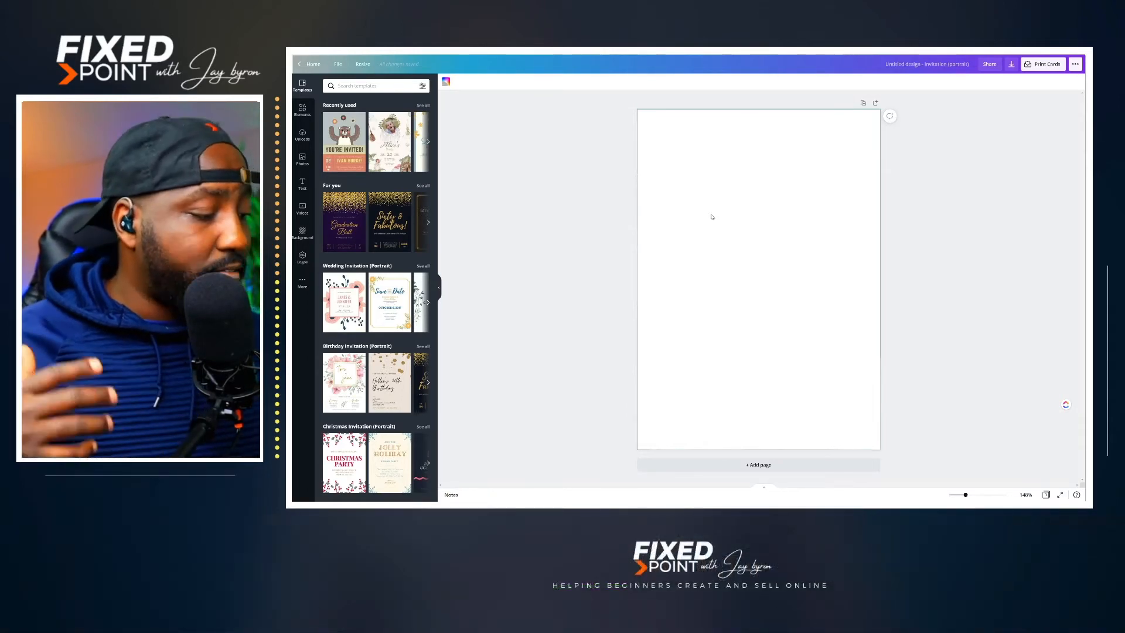
key("ctrl+v")
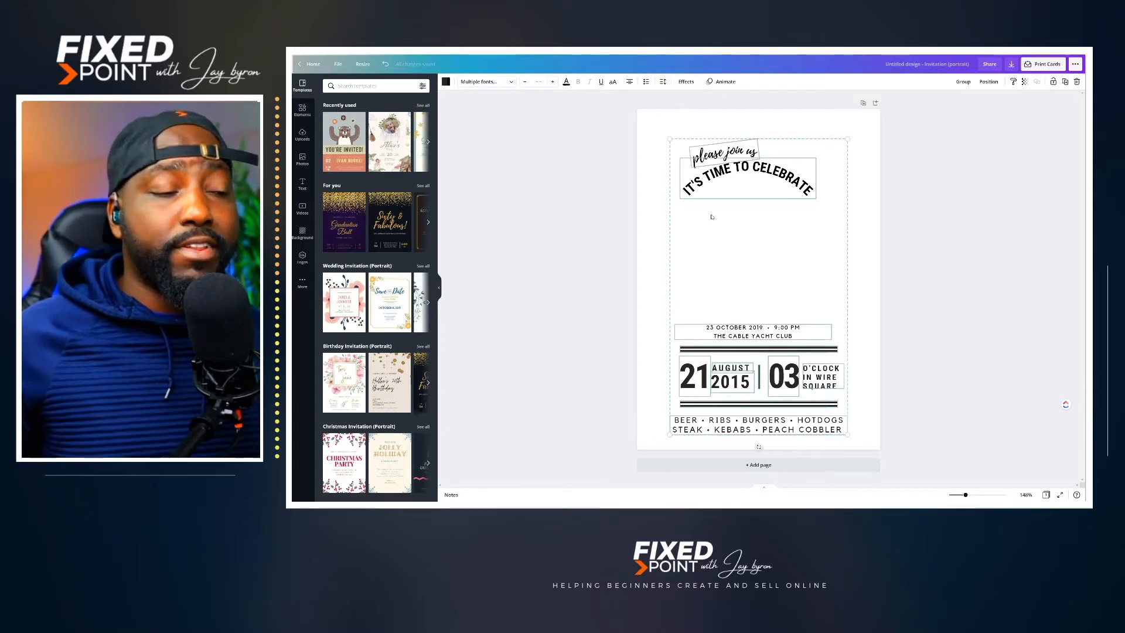
left_click(798, 400)
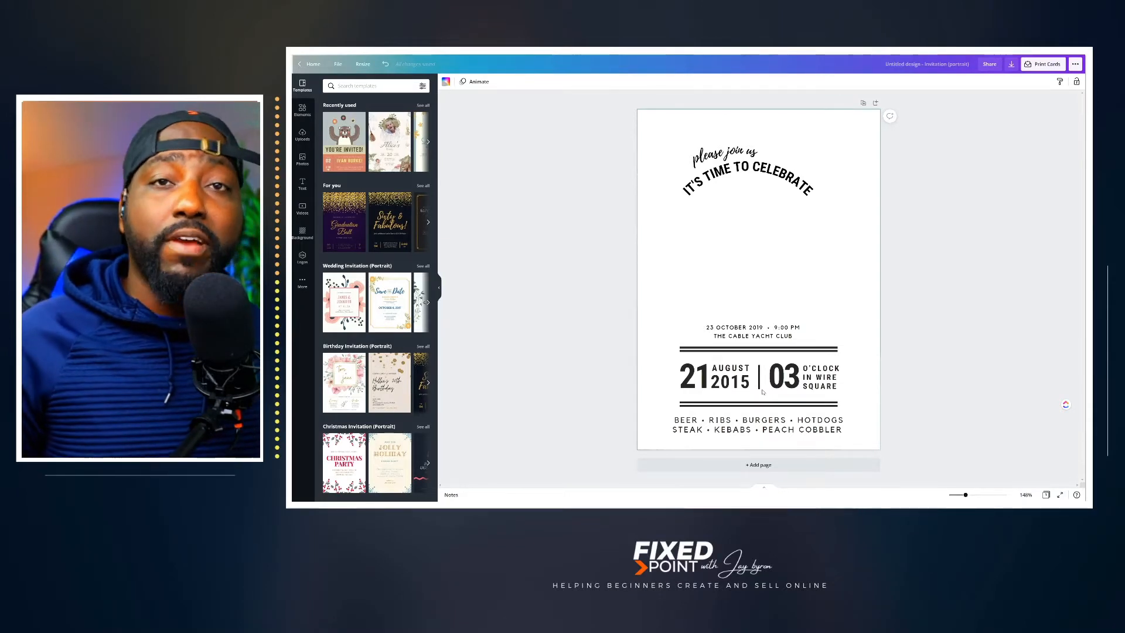
Step: Find an elephant graphic in the elements and place the sitting baby elephant between the arched headline and the date text
left_click(303, 110)
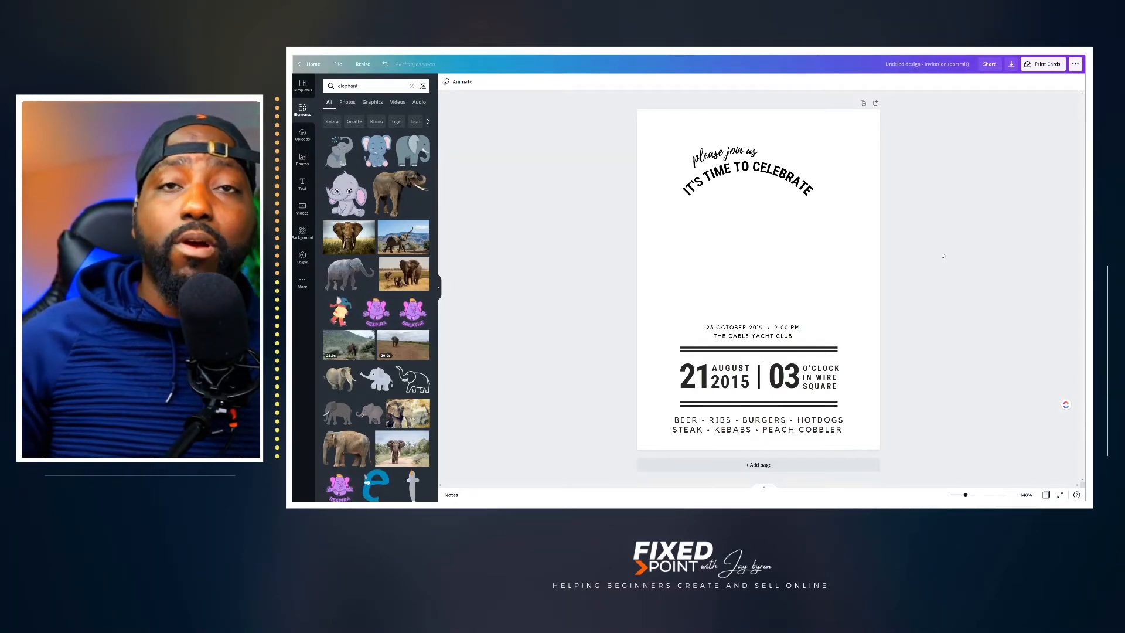
left_click(346, 193)
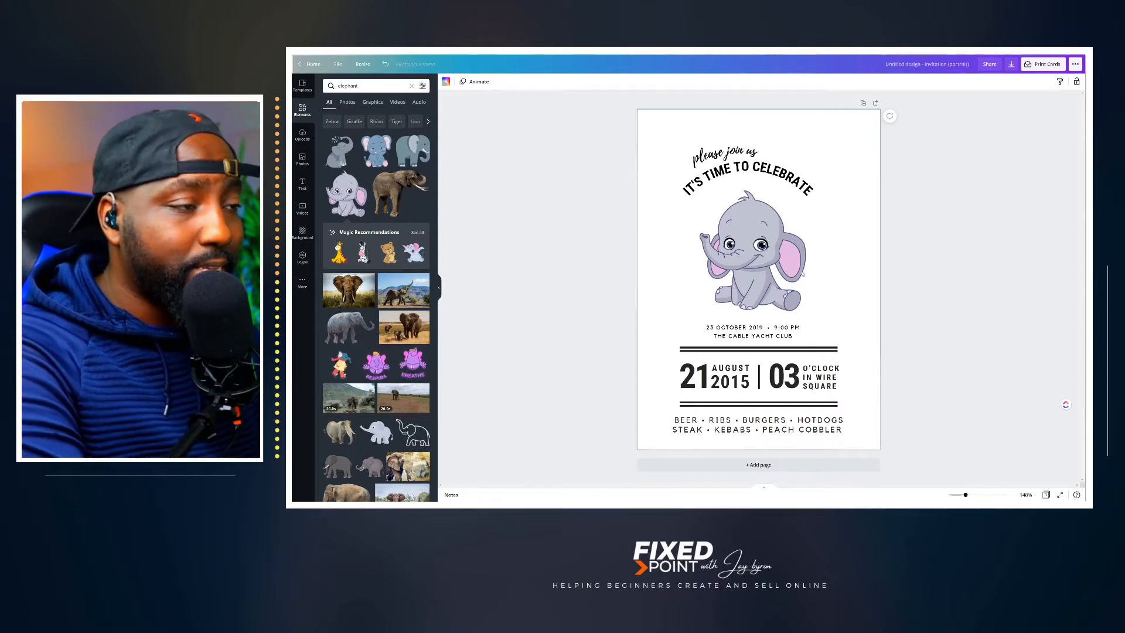
left_click(751, 277)
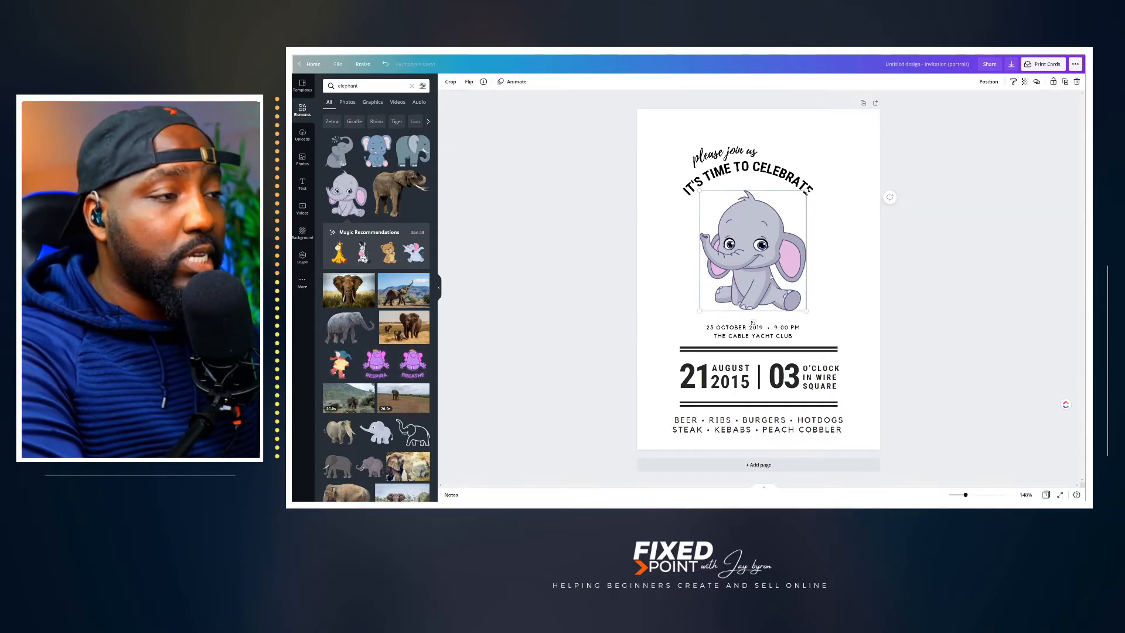
left_click(829, 278)
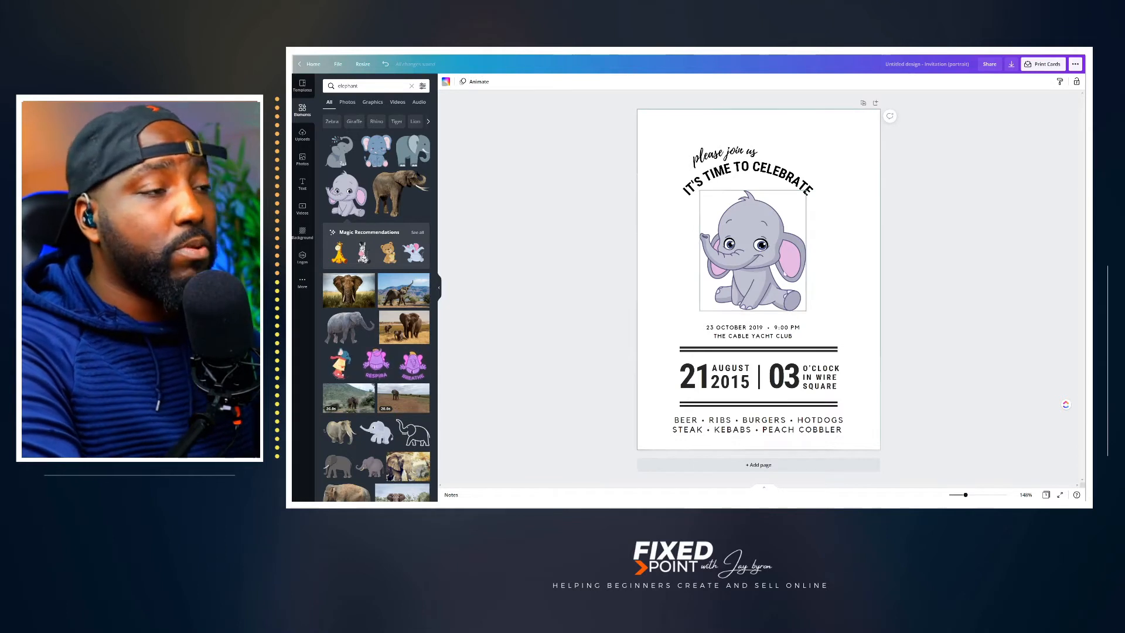
left_click_drag(762, 263, 763, 264)
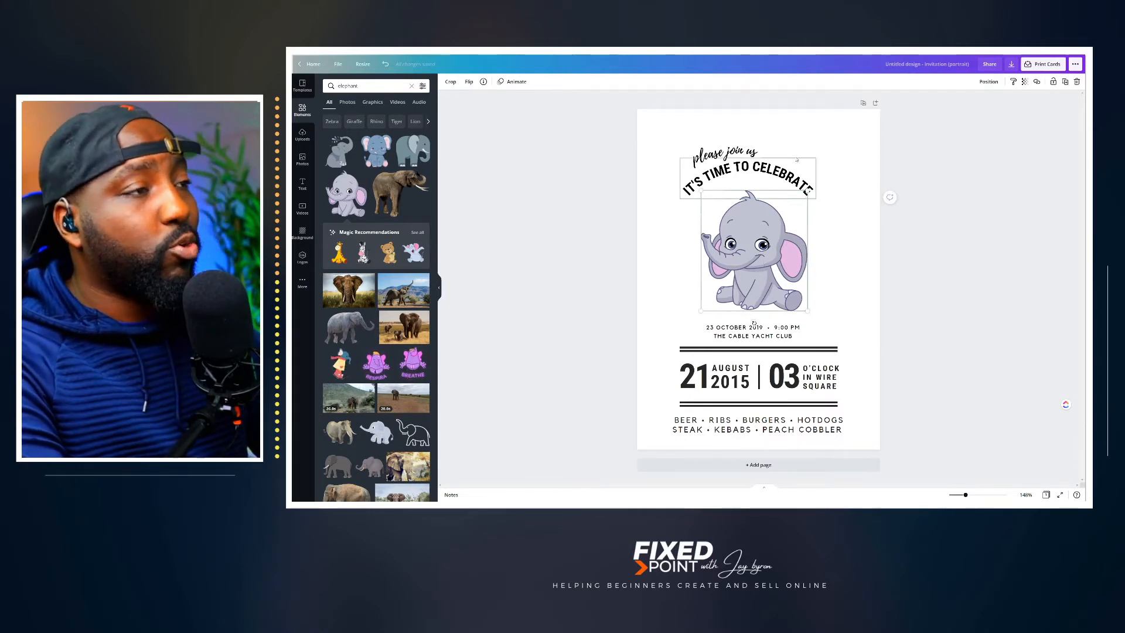
left_click(842, 117)
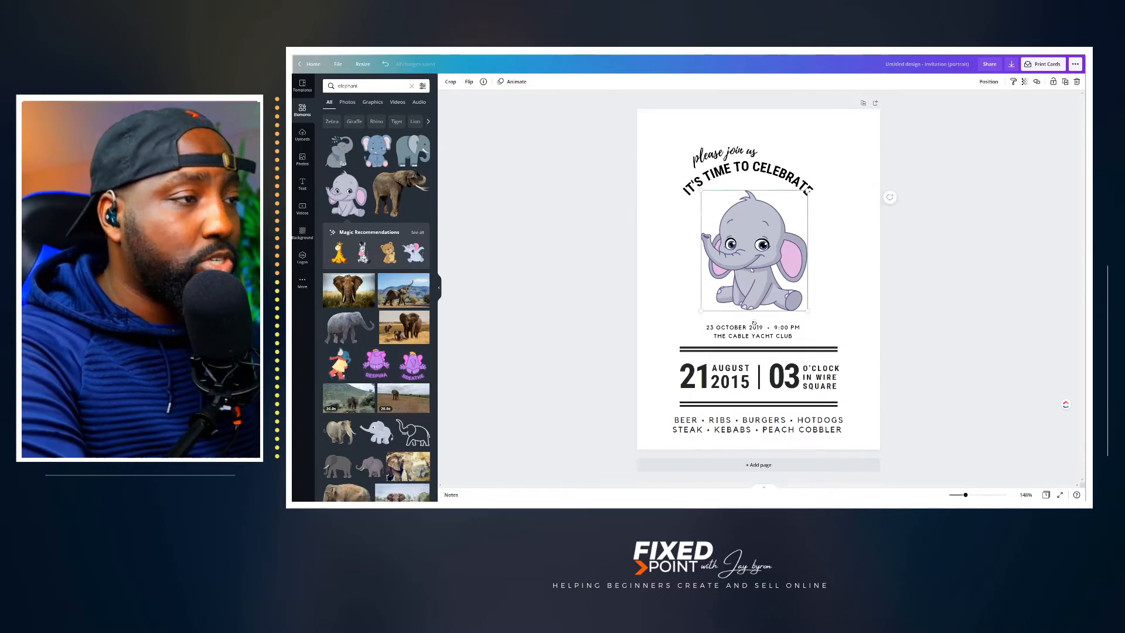
left_click(772, 273)
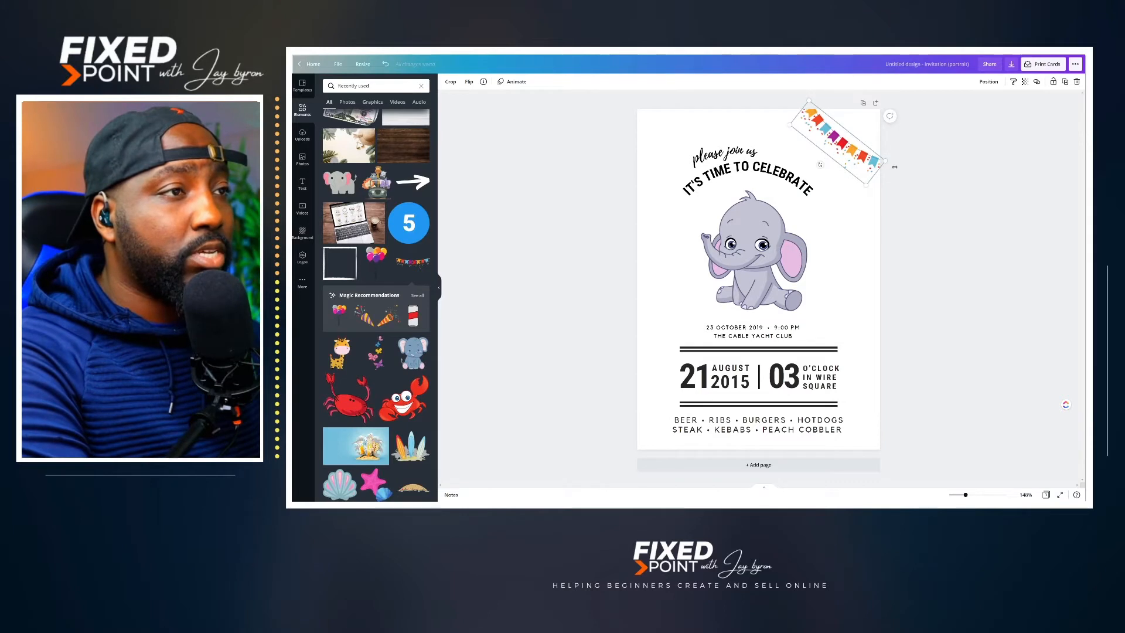
Step: Decorate the invitation's corners with colourful bunting, duplicating it and angling a copy across the bottom-right corner
mouse_move(914, 172)
left_mouse_down()
mouse_move(935, 181)
mouse_move(914, 175)
left_mouse_up()
left_click_drag(848, 157, 841, 401)
key("ctrl+d")
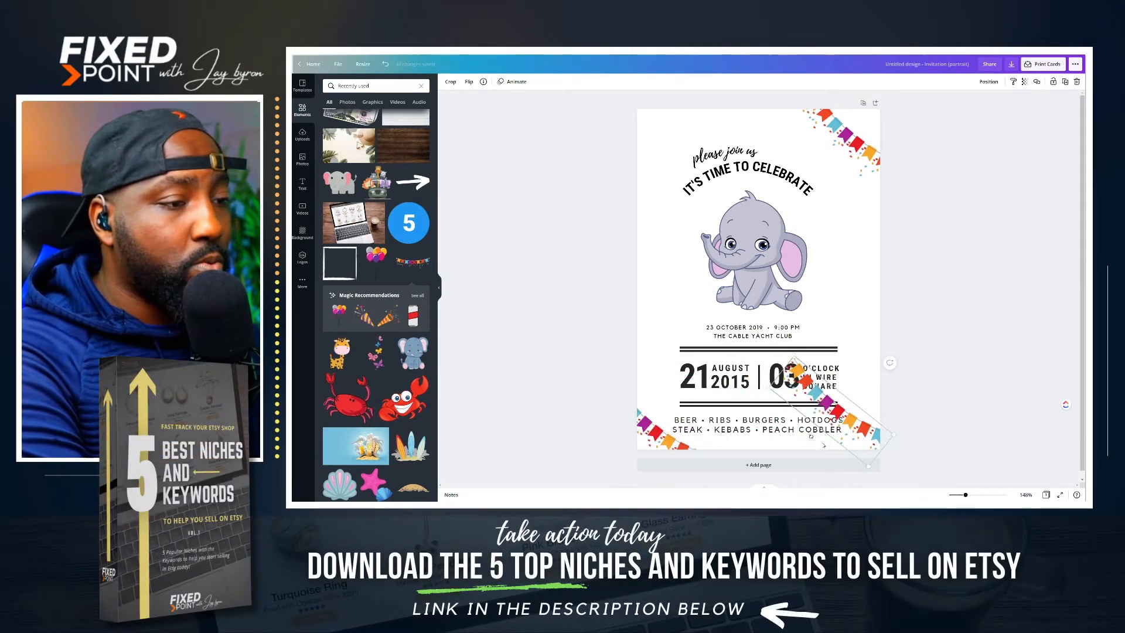
left_click_drag(810, 437, 871, 437)
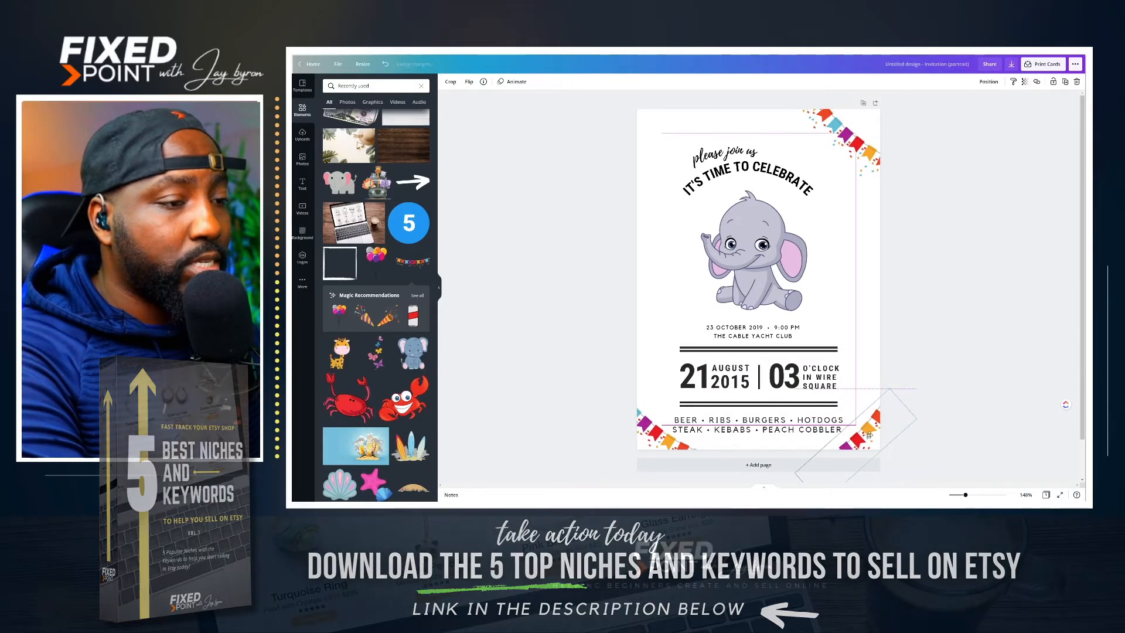
Step: Copy the bottom-right bunting and position the duplicate diagonally across the invitation's top-left corner
key("ctrl+c")
key("ctrl+v")
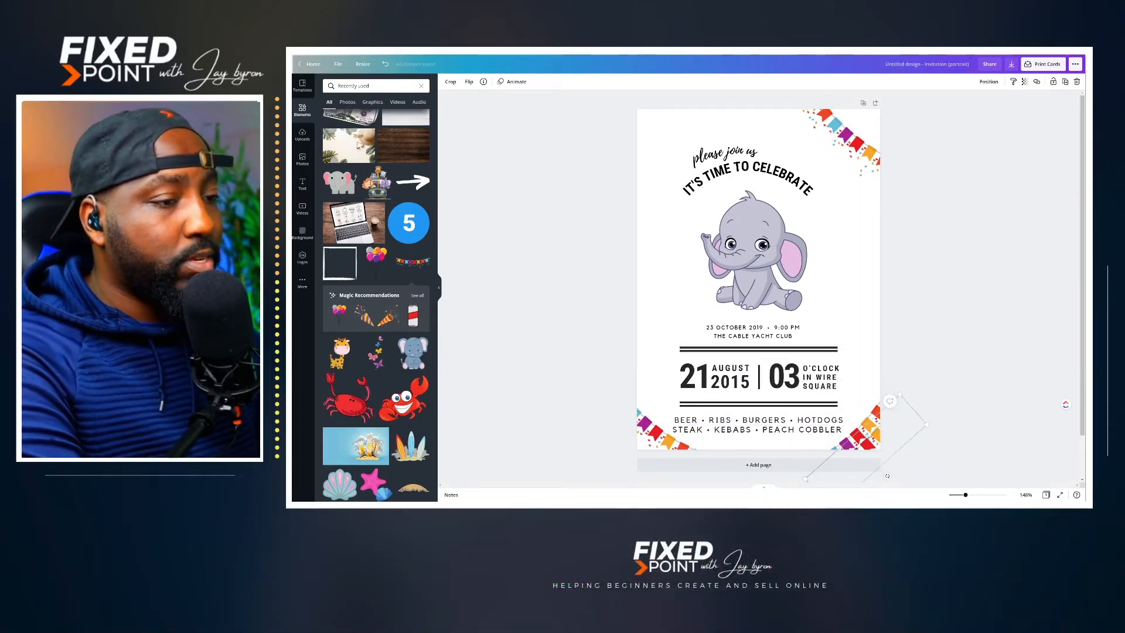
left_click_drag(869, 437, 669, 135)
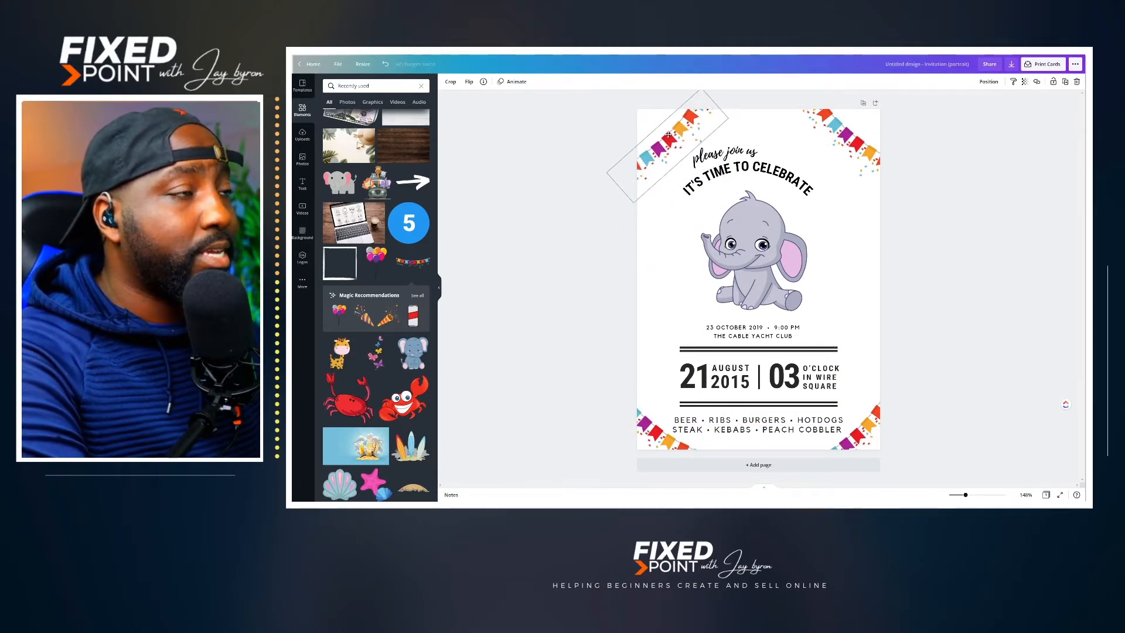
left_click(958, 270)
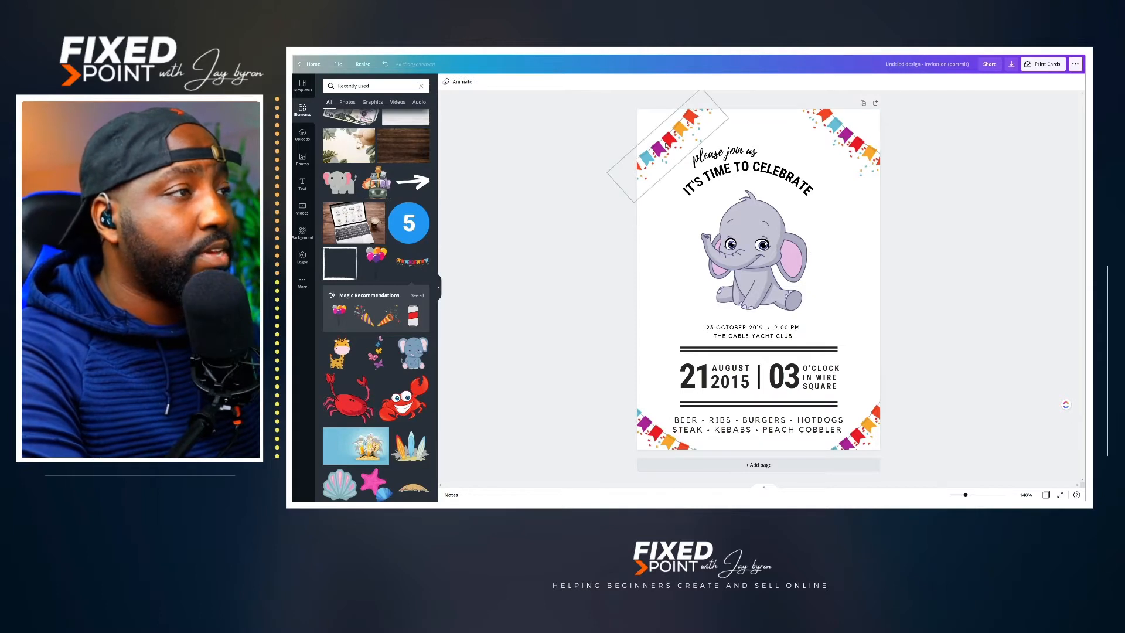
left_click(666, 145)
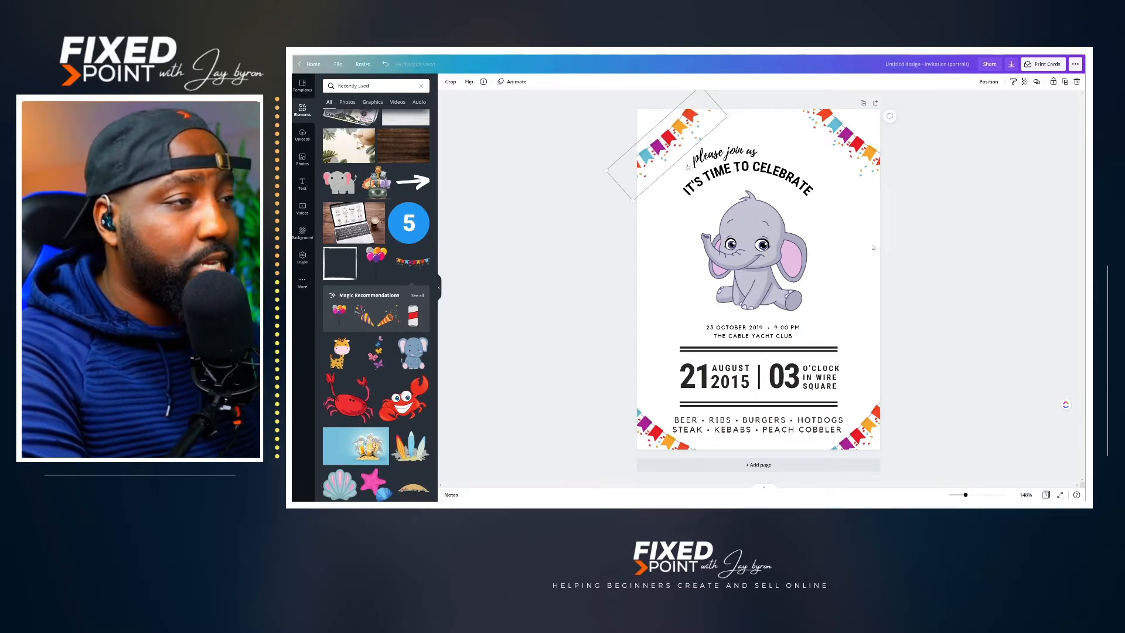
left_click(927, 259)
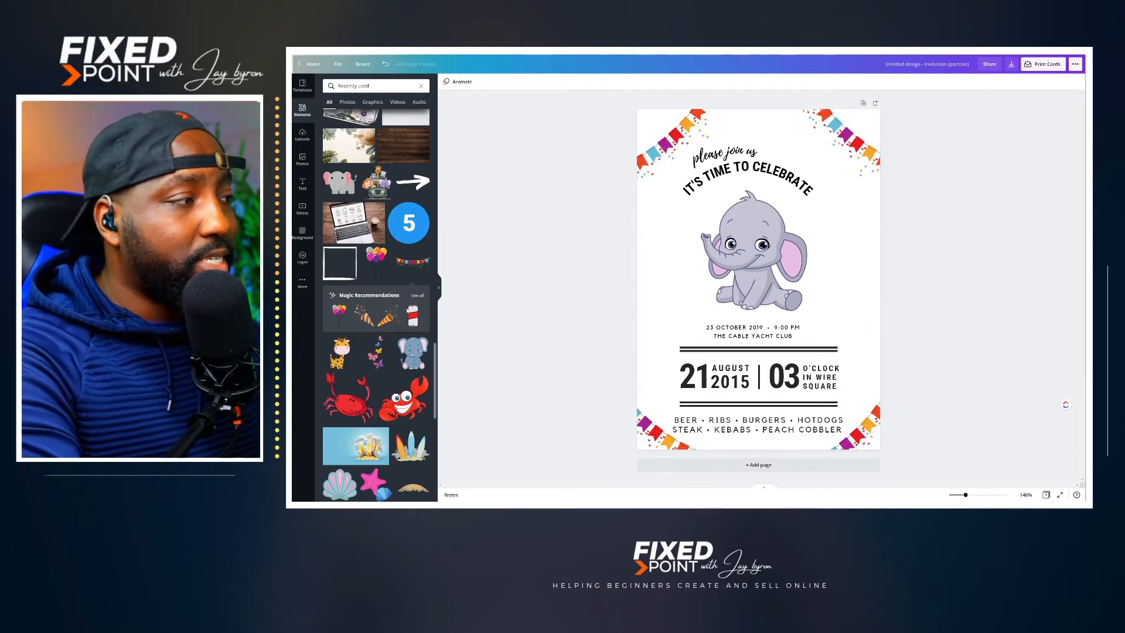
Step: Add the balloon cluster graphic, scale it down and place it to the right of the elephant
left_click(340, 311)
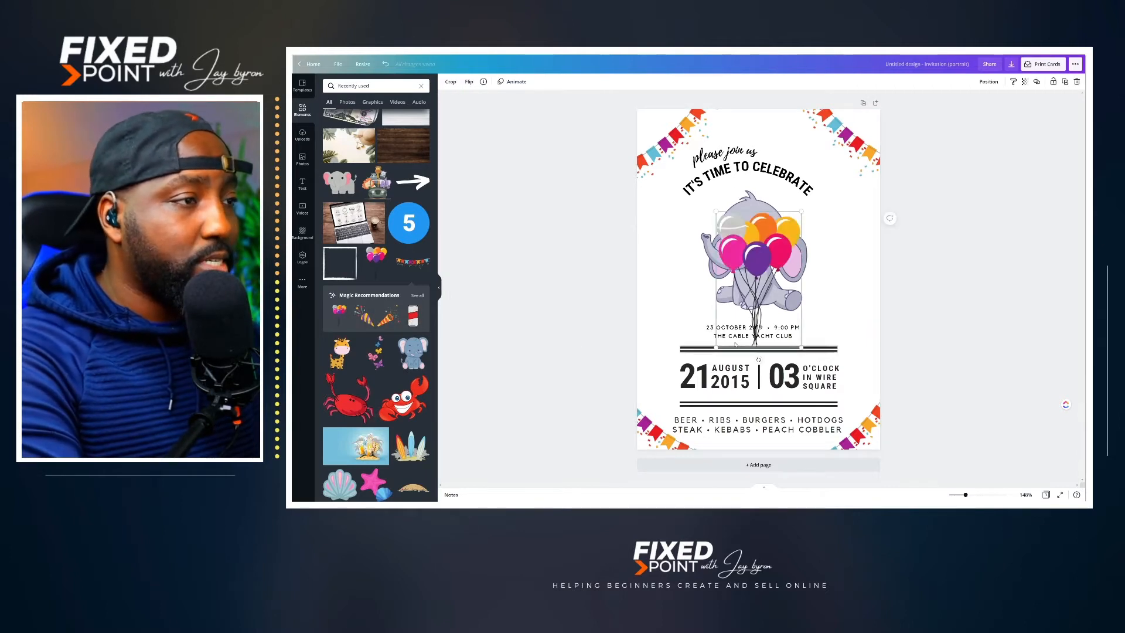
left_click_drag(711, 212, 652, 235)
left_click_drag(855, 249, 854, 247)
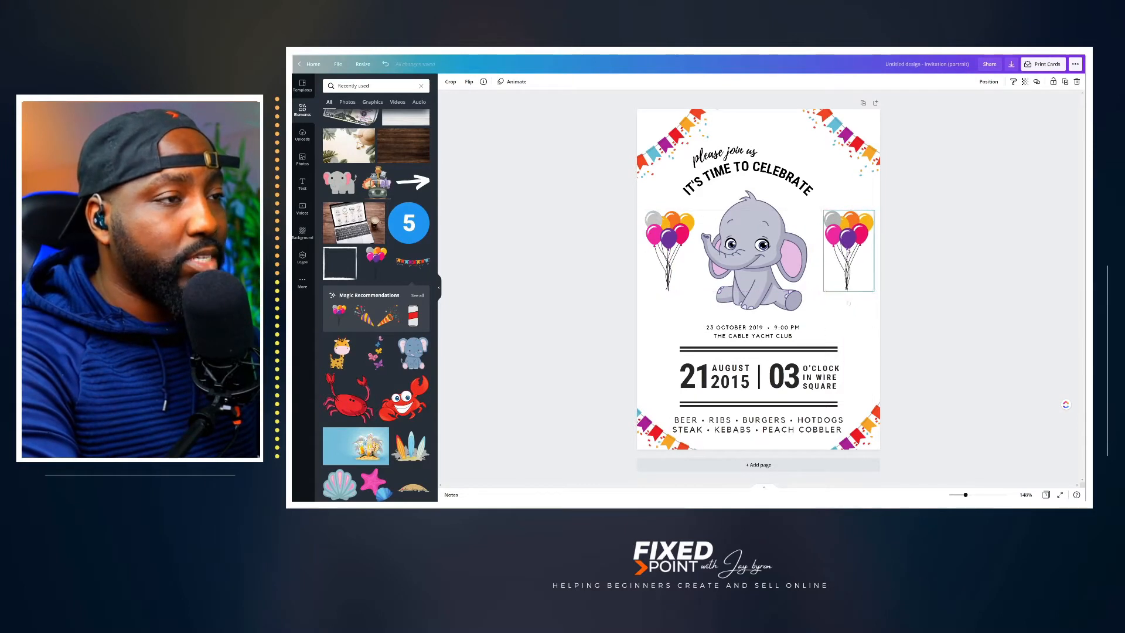
key("ctrl+z")
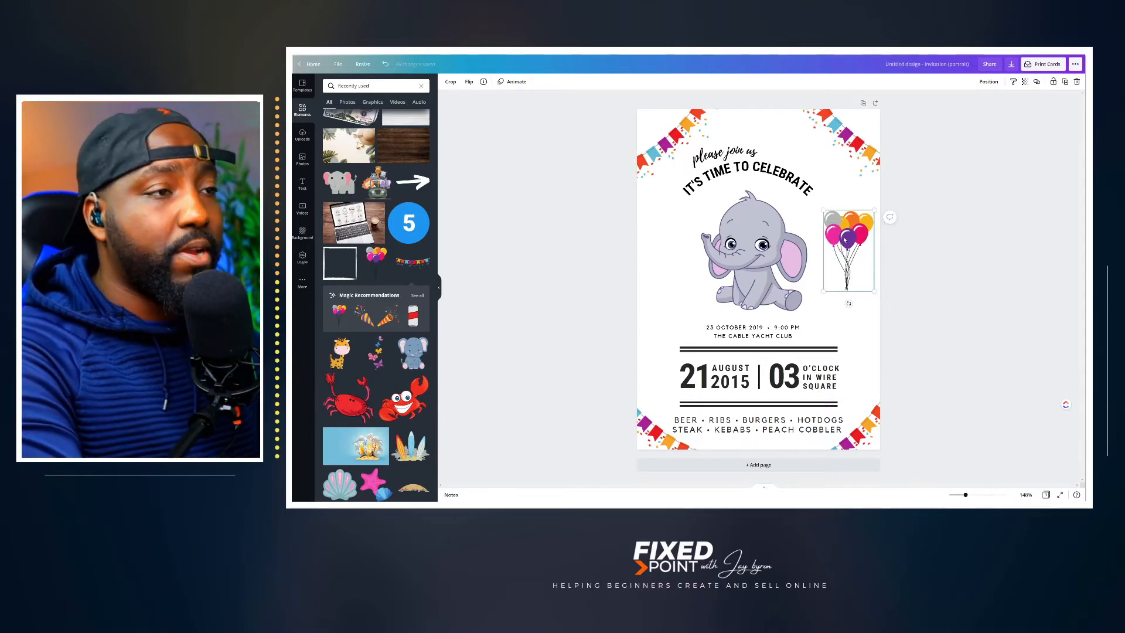
Step: Copy the balloon cluster and place the pasted duplicate to the left of the elephant
right_click(844, 239)
left_click(859, 245)
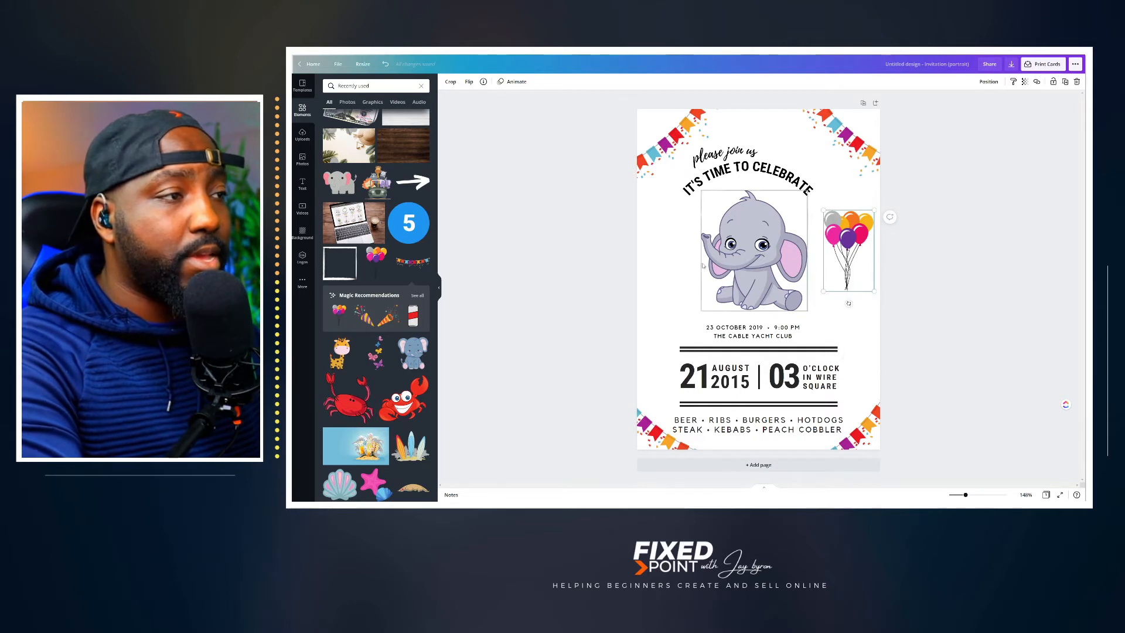
left_click(661, 254)
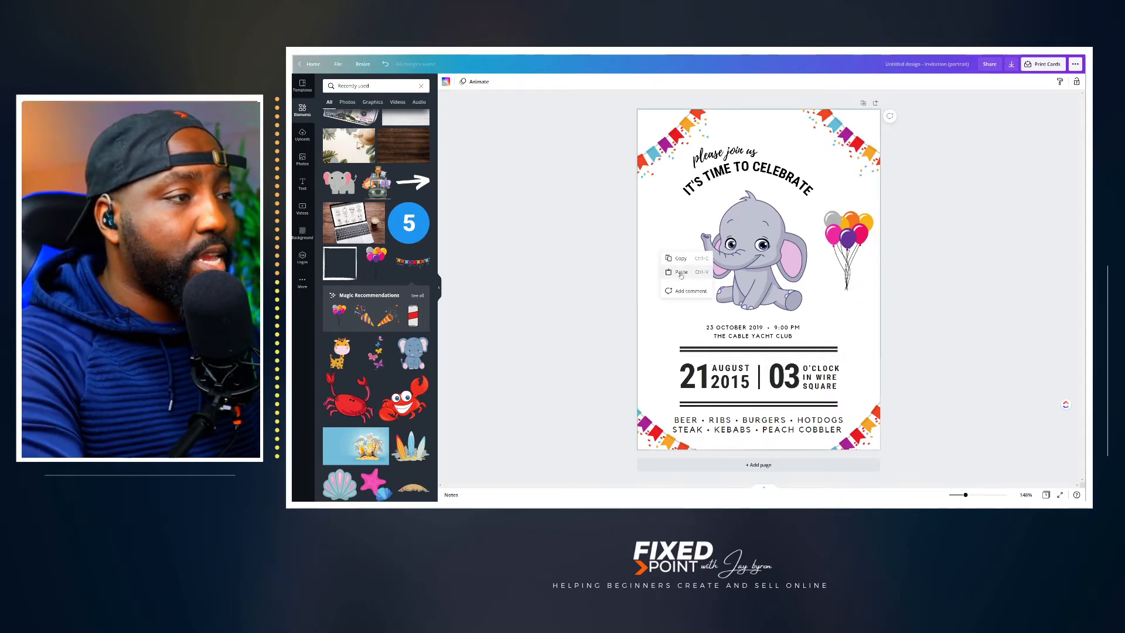
left_click(680, 272)
left_click_drag(859, 251, 675, 244)
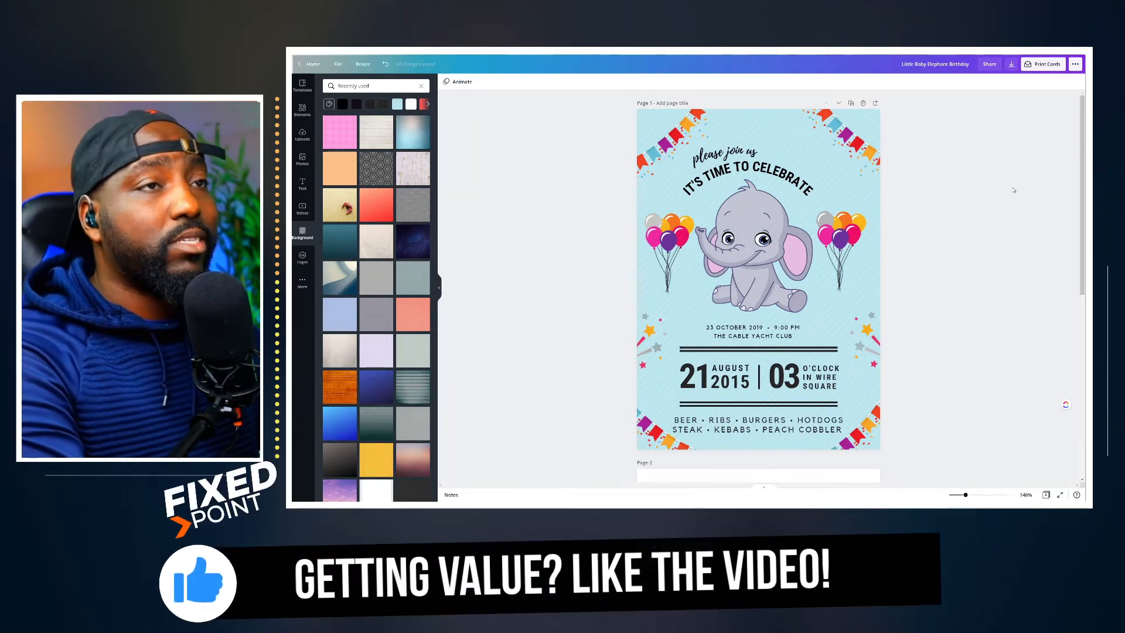
Step: Set the design's share link to "use as template" and copy the link
left_click(1075, 67)
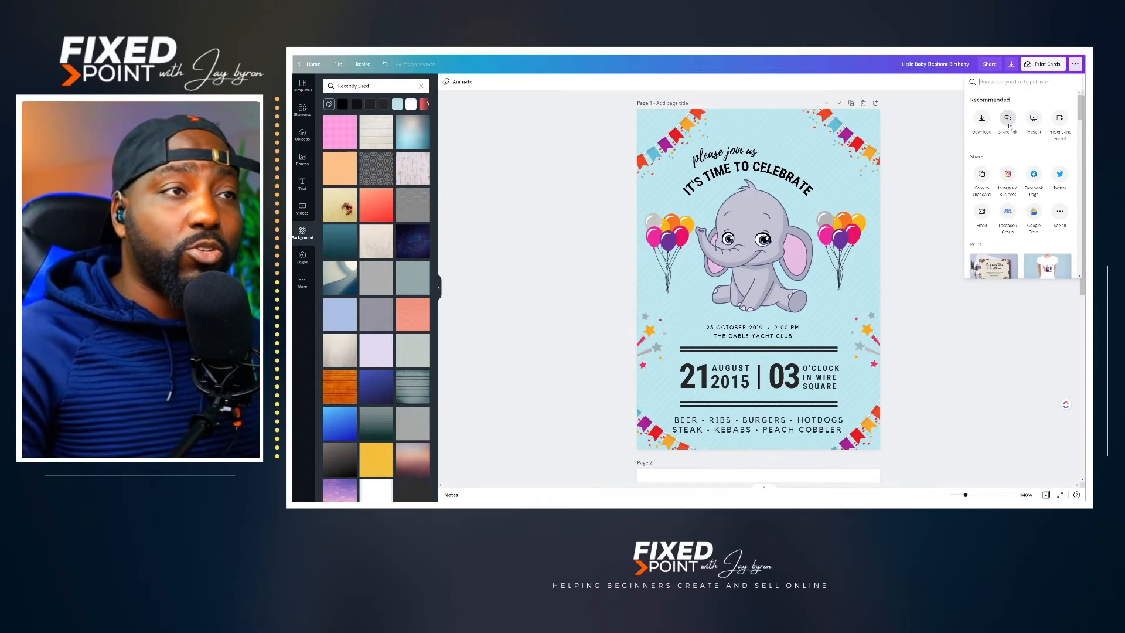
left_click(942, 150)
left_click(990, 65)
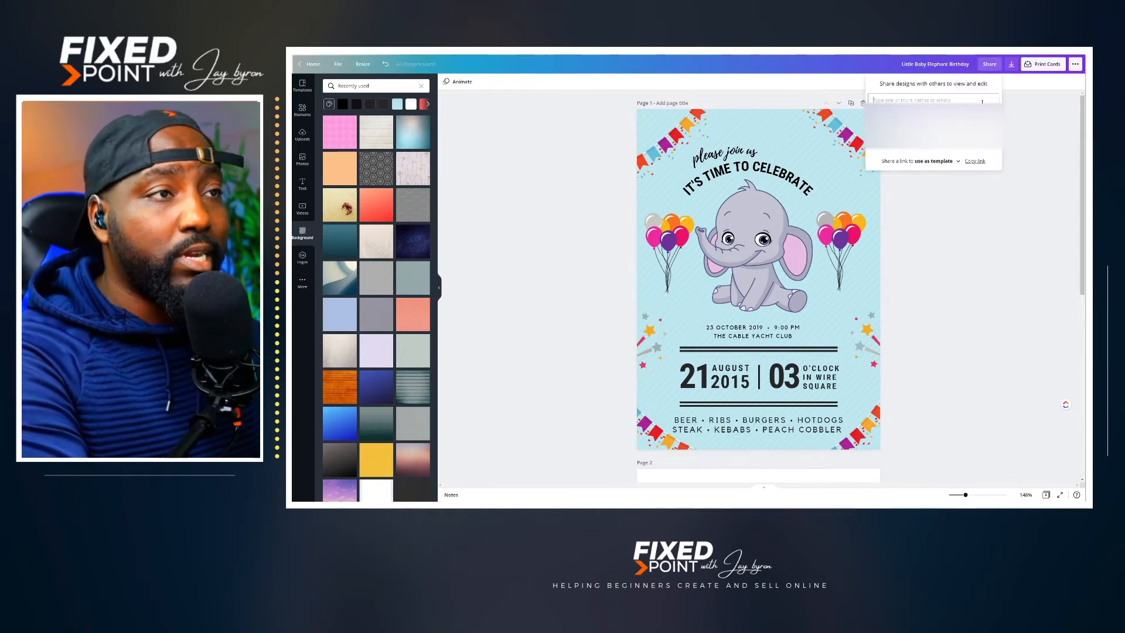
left_click(955, 162)
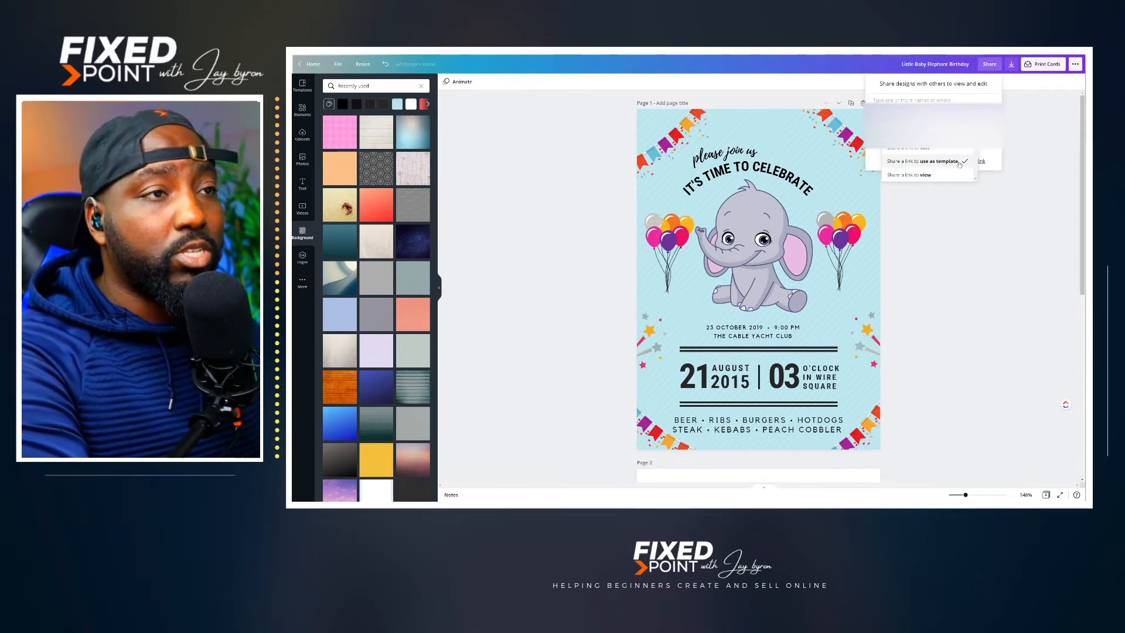
left_click(926, 163)
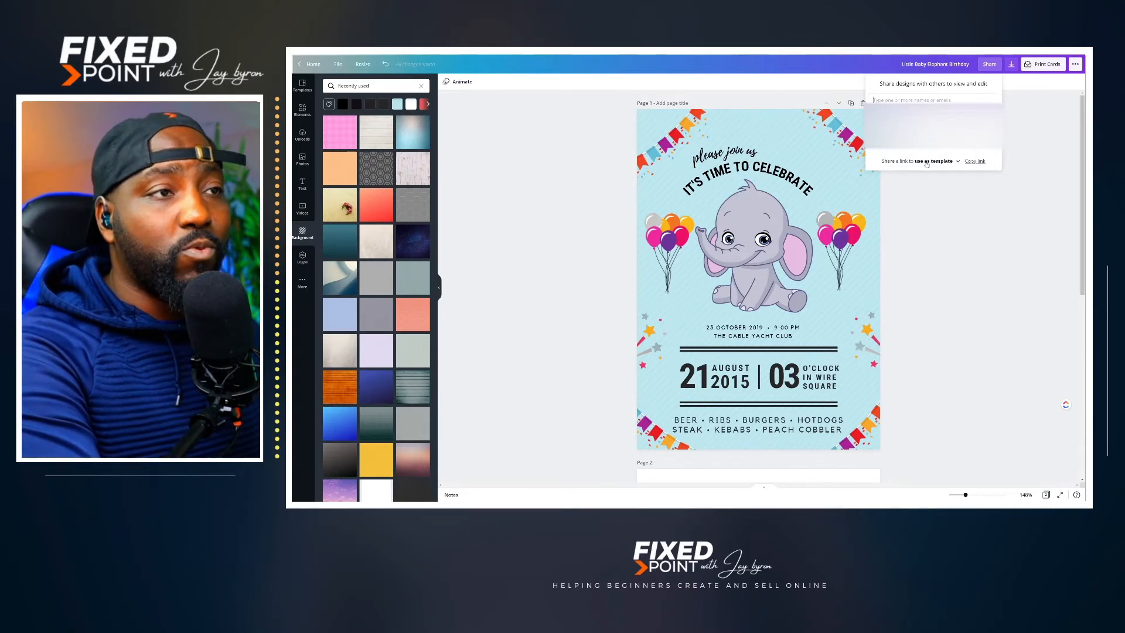
left_click(976, 161)
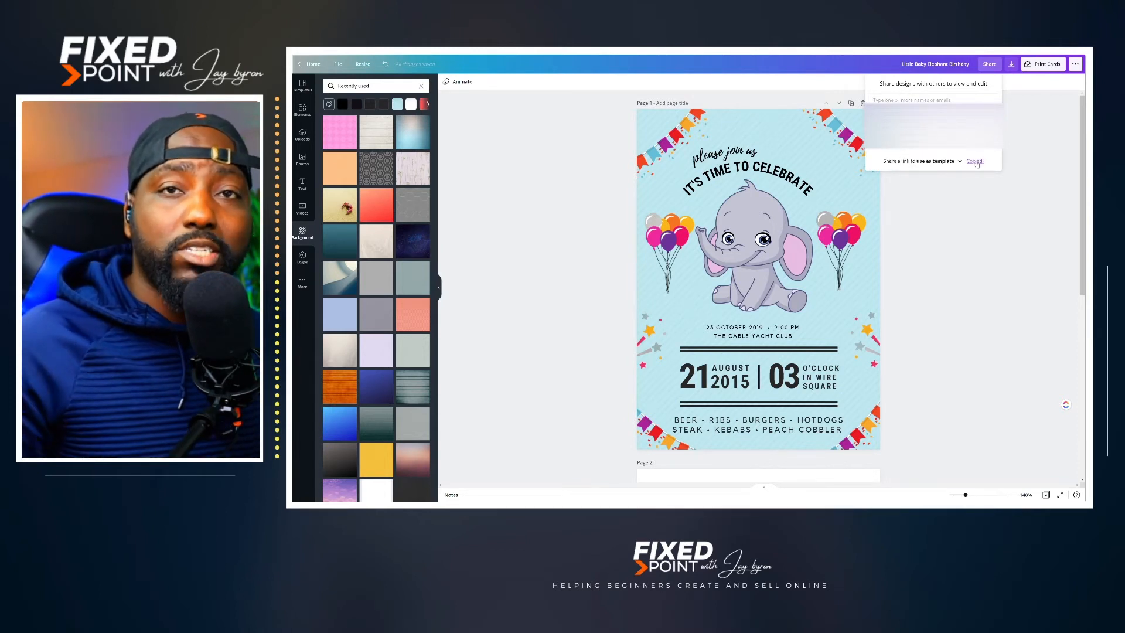
Step: Download only page 1 of the invitation as a JPG
left_click(1011, 64)
left_click(1042, 113)
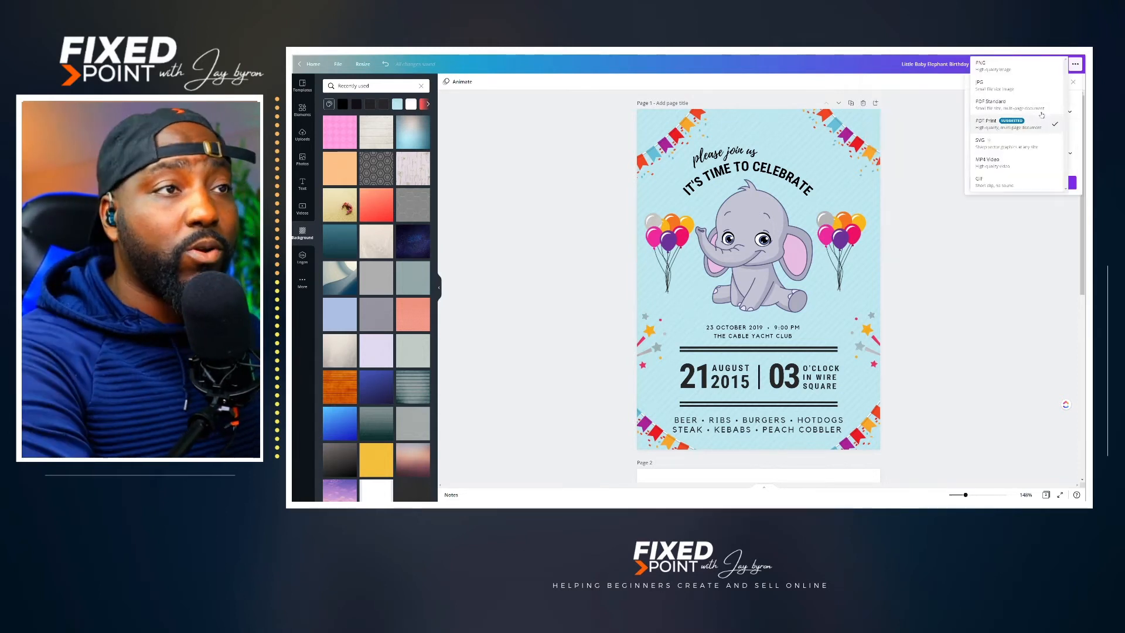
left_click(988, 85)
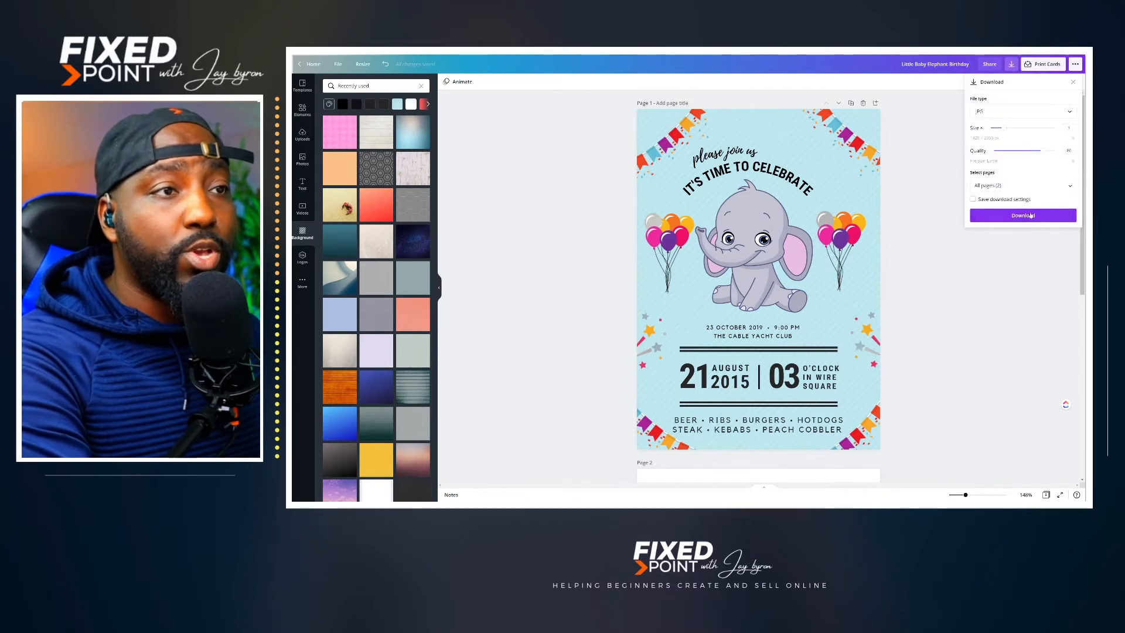
left_click(1041, 186)
left_click(1070, 222)
left_click(1069, 222)
left_click(1069, 241)
left_click(1032, 262)
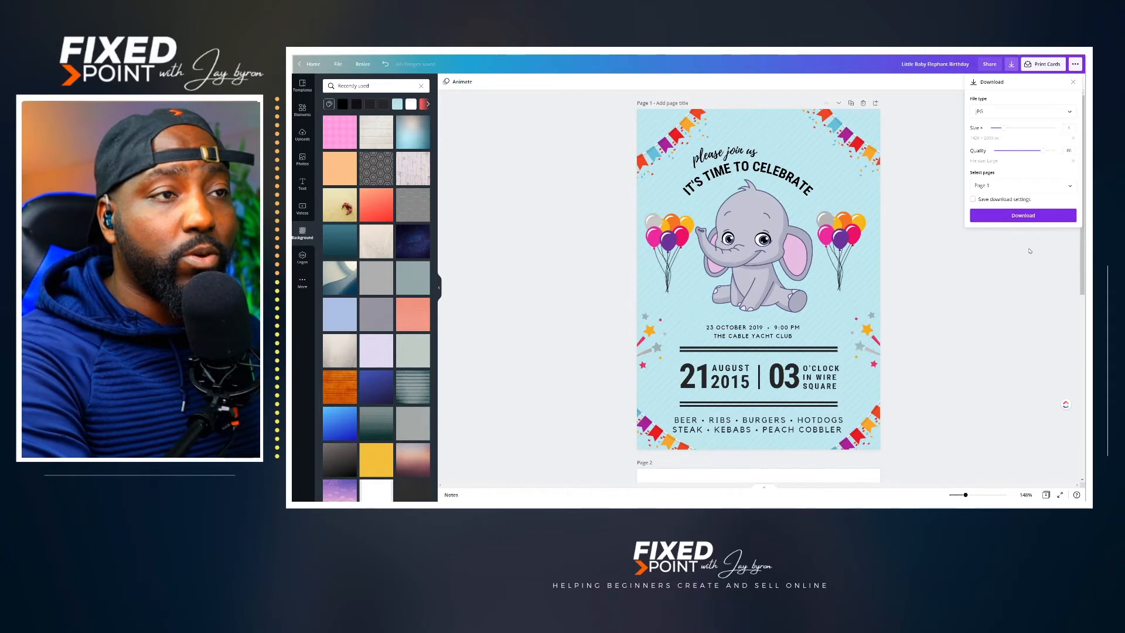
left_click(1031, 216)
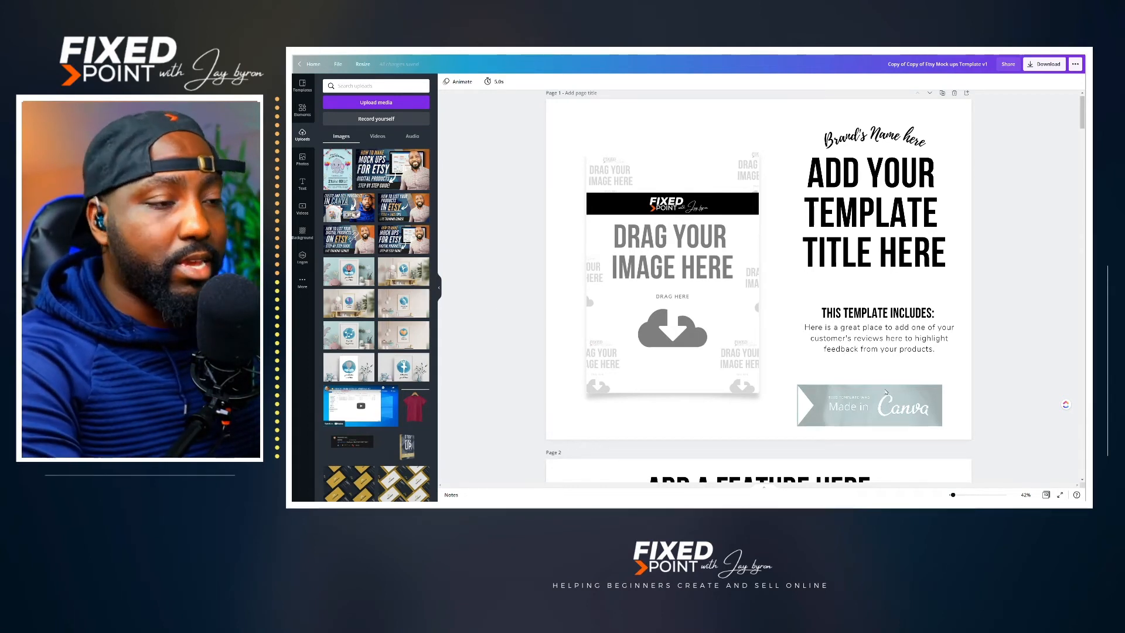
Step: Fill the large image frame on page 1 of the Etsy mockup template with the uploaded elephant invitation
left_click_drag(337, 173, 603, 214)
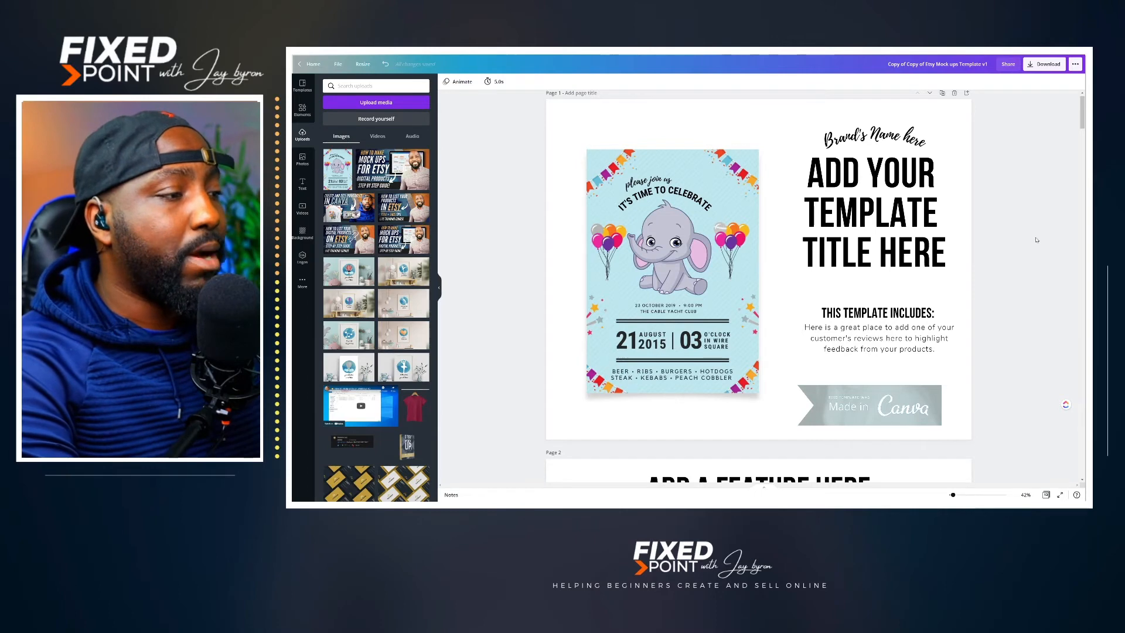
scroll(1037, 239, "down", 10)
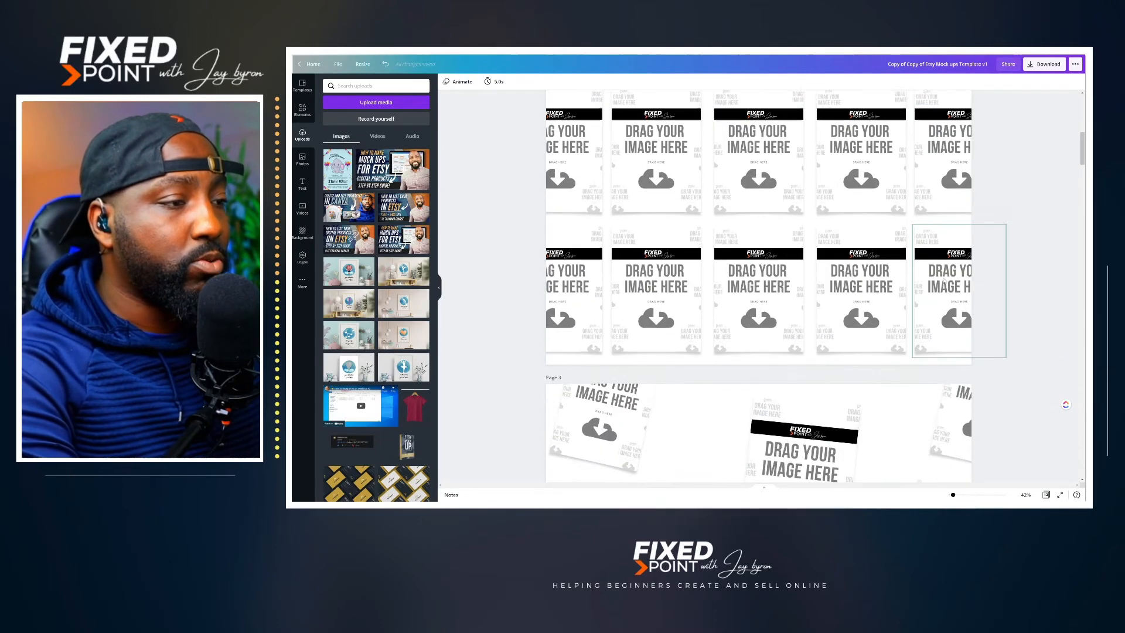
scroll(935, 284, "down", 10)
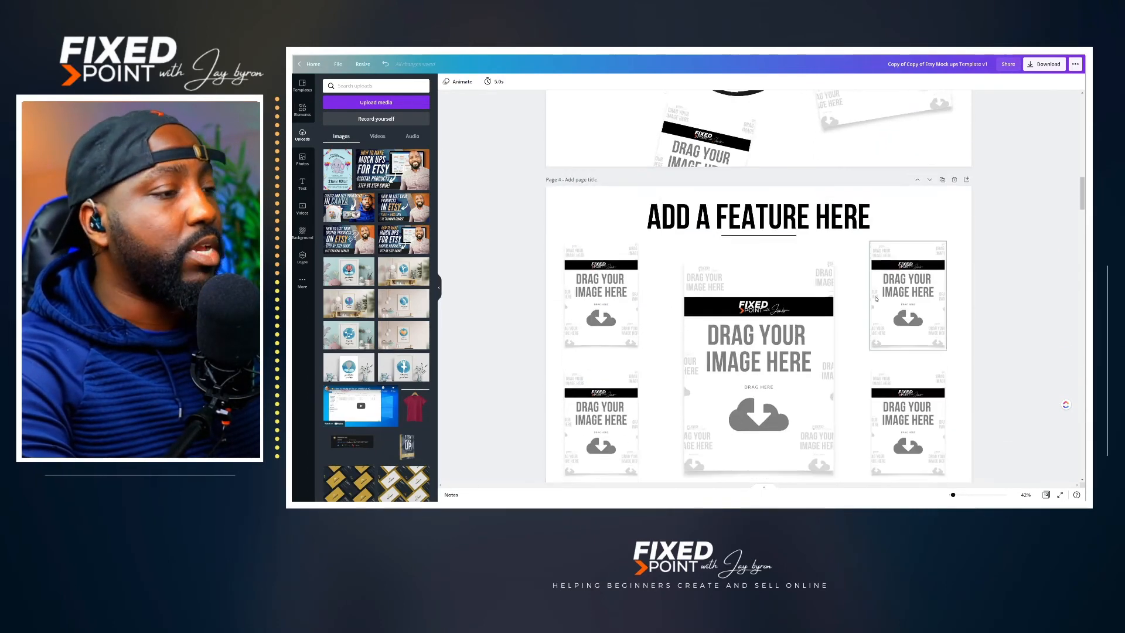
Step: Change the small text on page 1's Made in Canva banner to "DOWNLOAD NOW" and position it above "Made in"
scroll(847, 297, "down", 3)
scroll(820, 293, "up", 8)
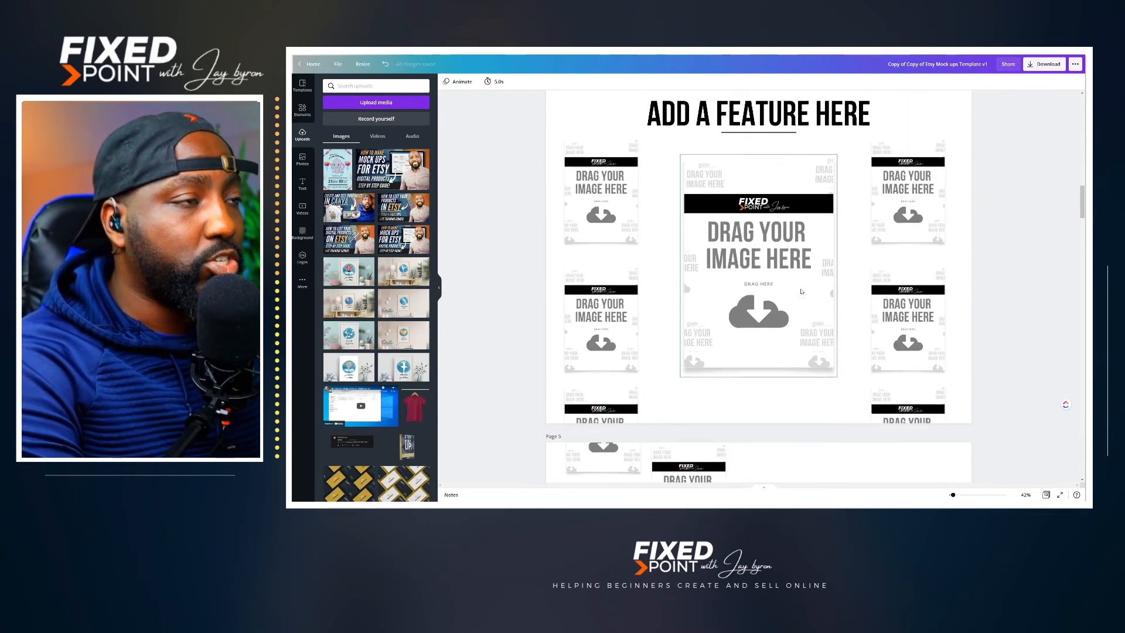
scroll(801, 291, "up", 10)
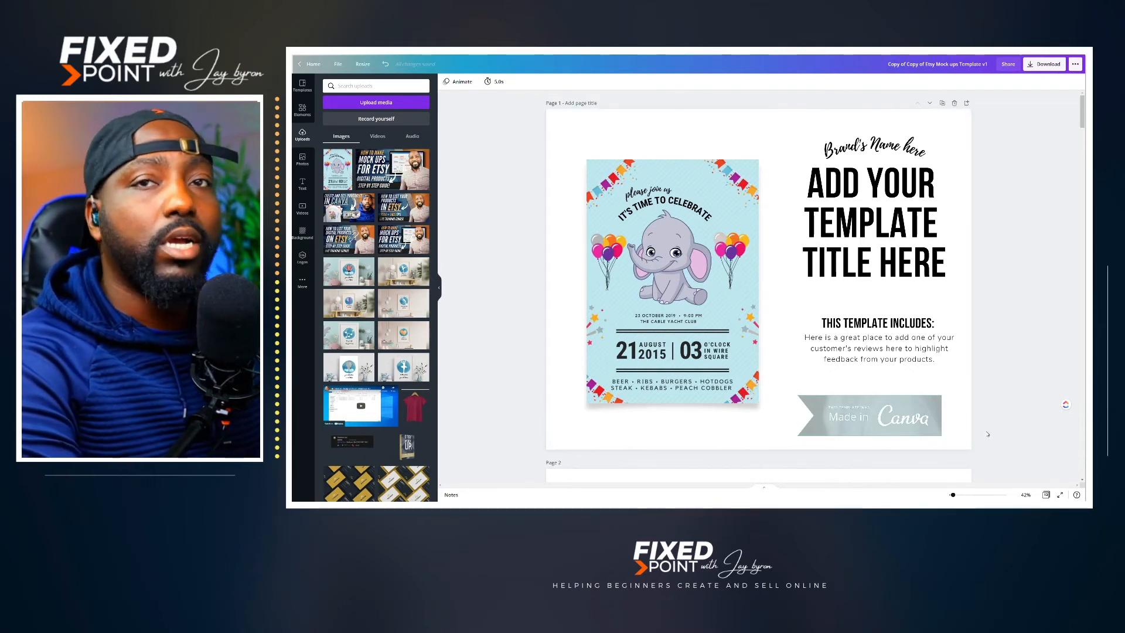
left_click(849, 408)
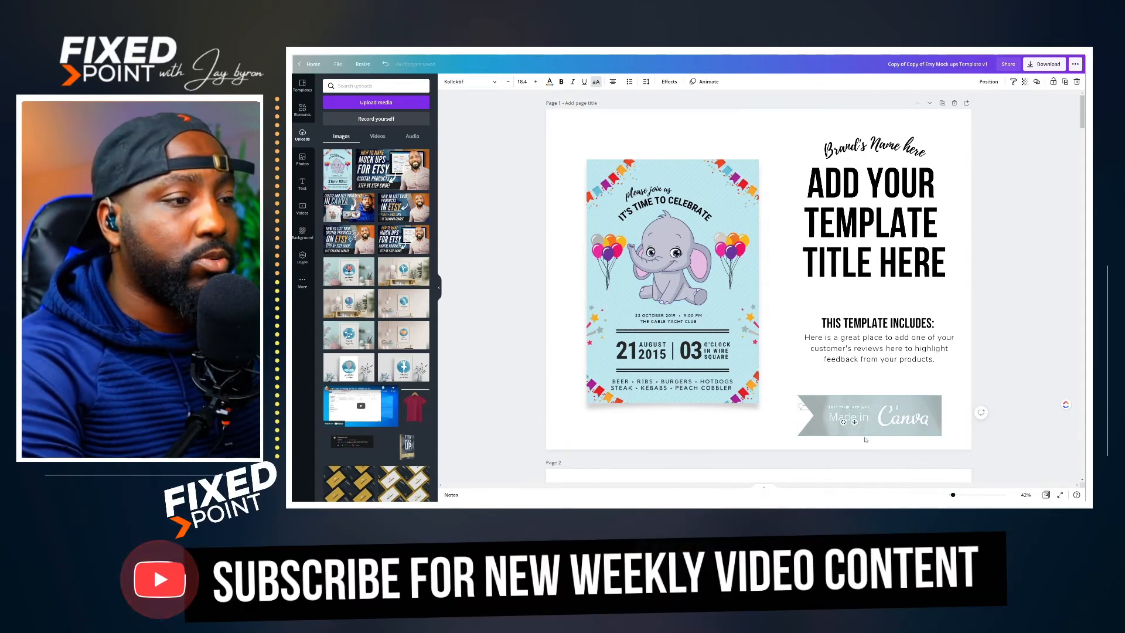
double_click(856, 408)
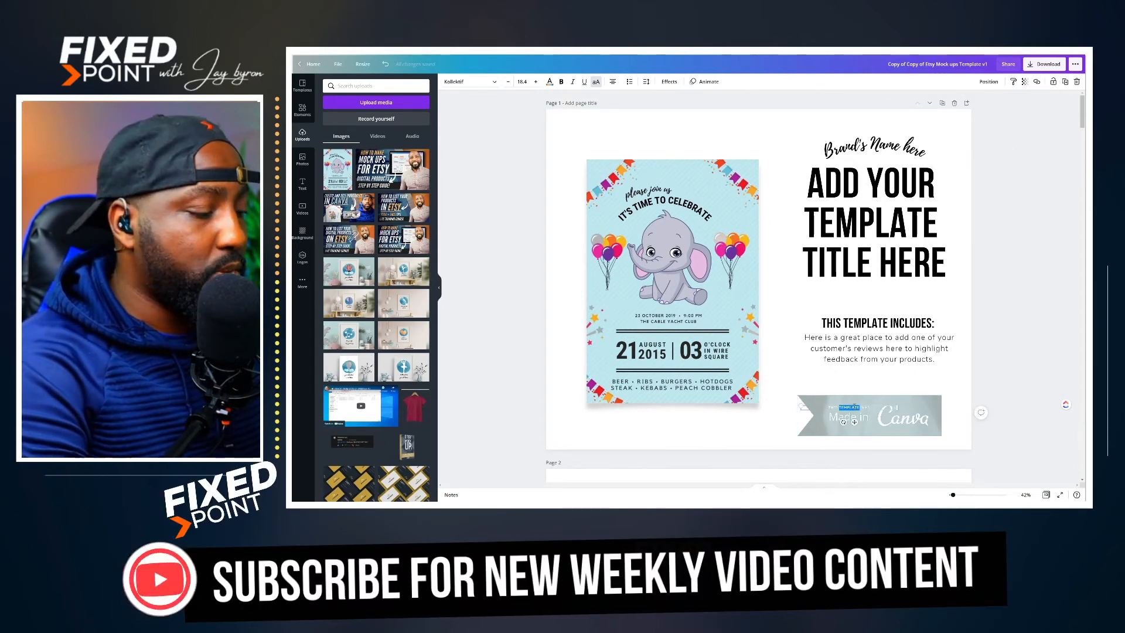
triple_click(856, 407)
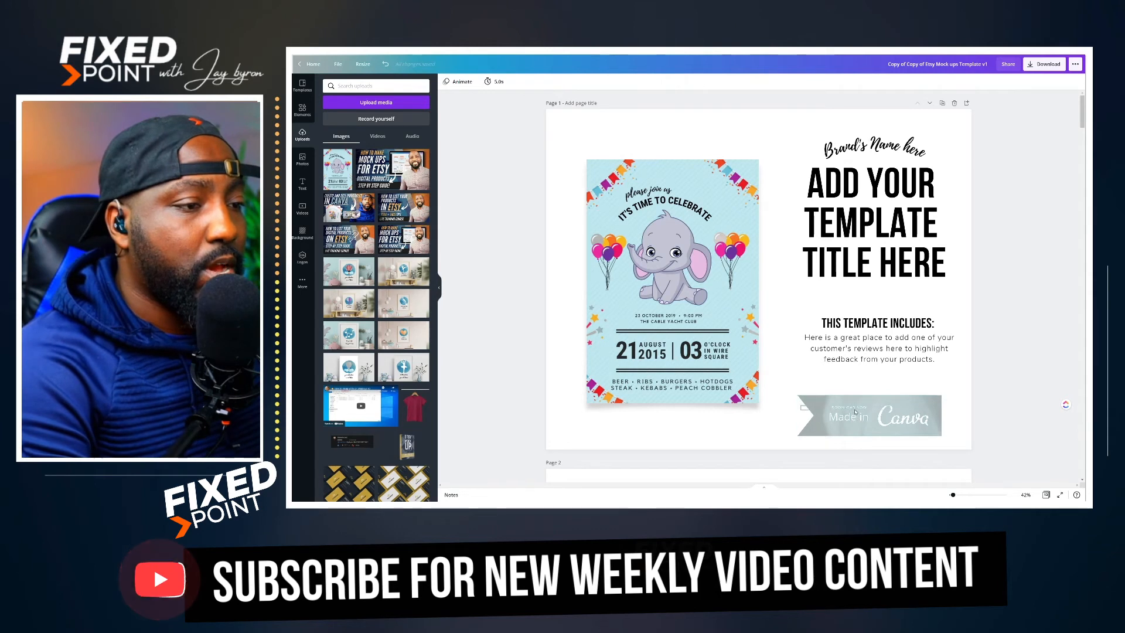
left_click_drag(870, 411, 870, 402)
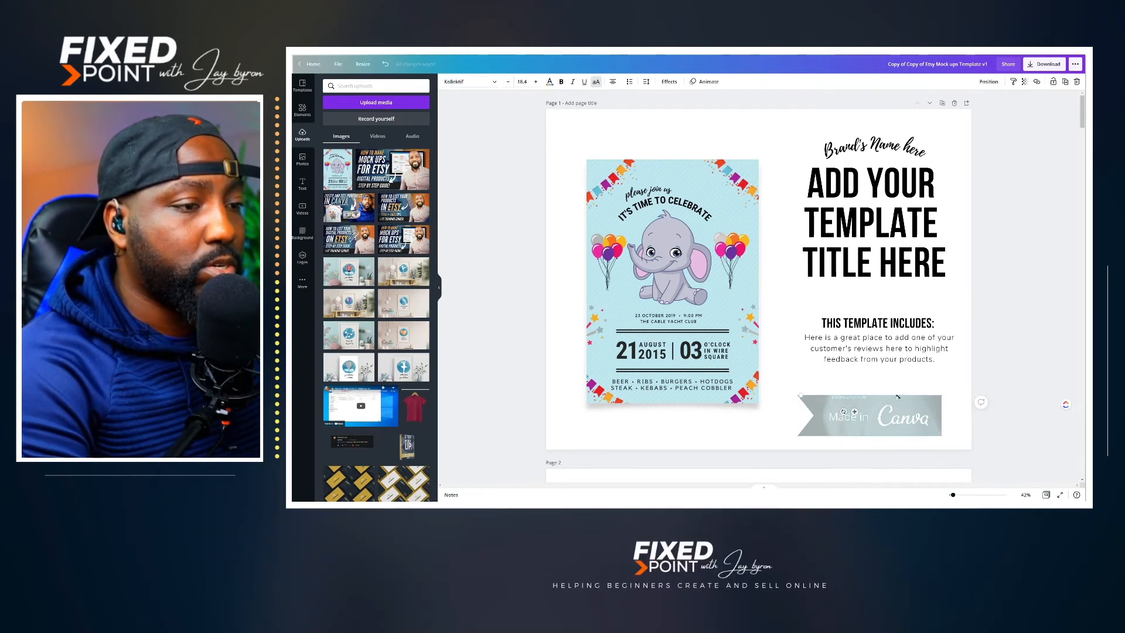
left_click_drag(908, 393, 993, 389)
left_click_drag(912, 395, 870, 403)
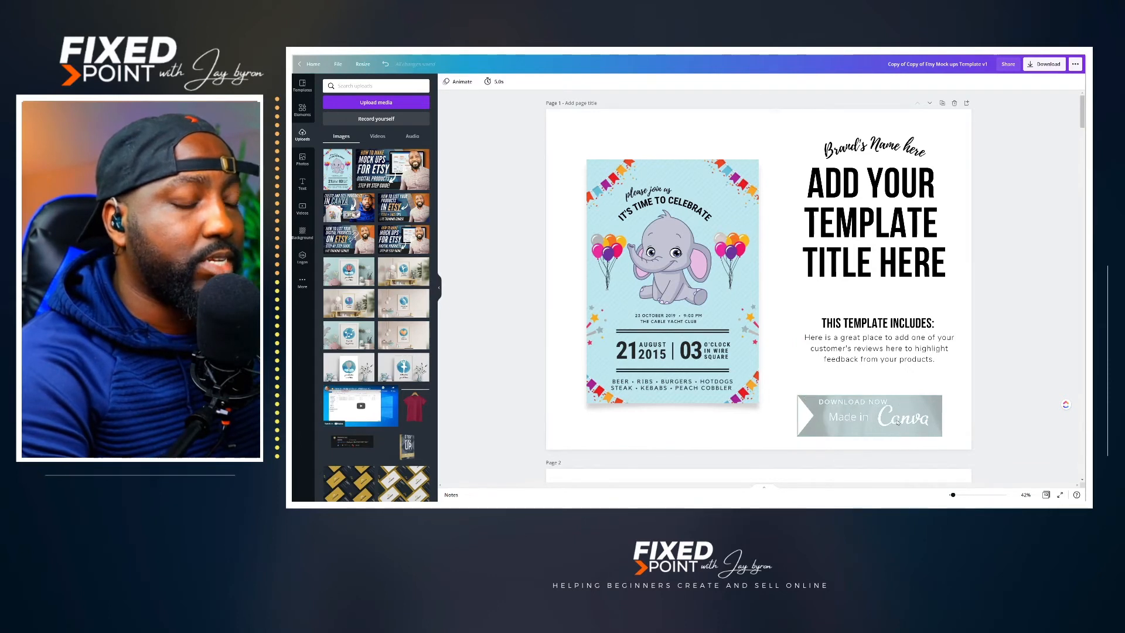
left_click(921, 441)
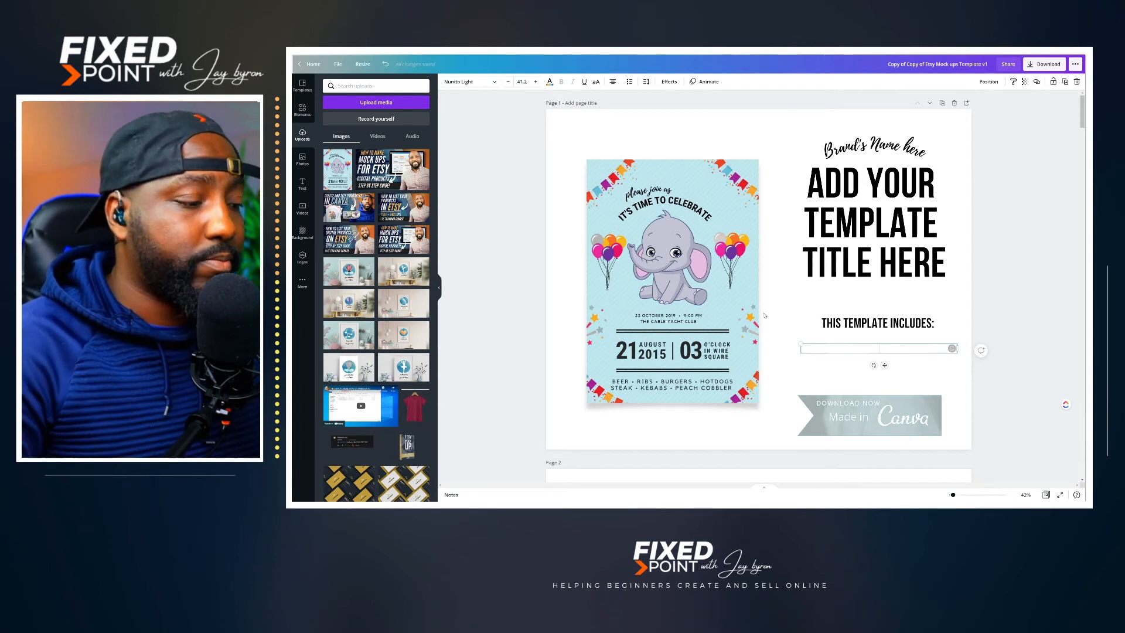
Step: Replace the description on page 1 with "Click the link to gain access to template" and move it just above the Canva banner
key("ctrl+v")
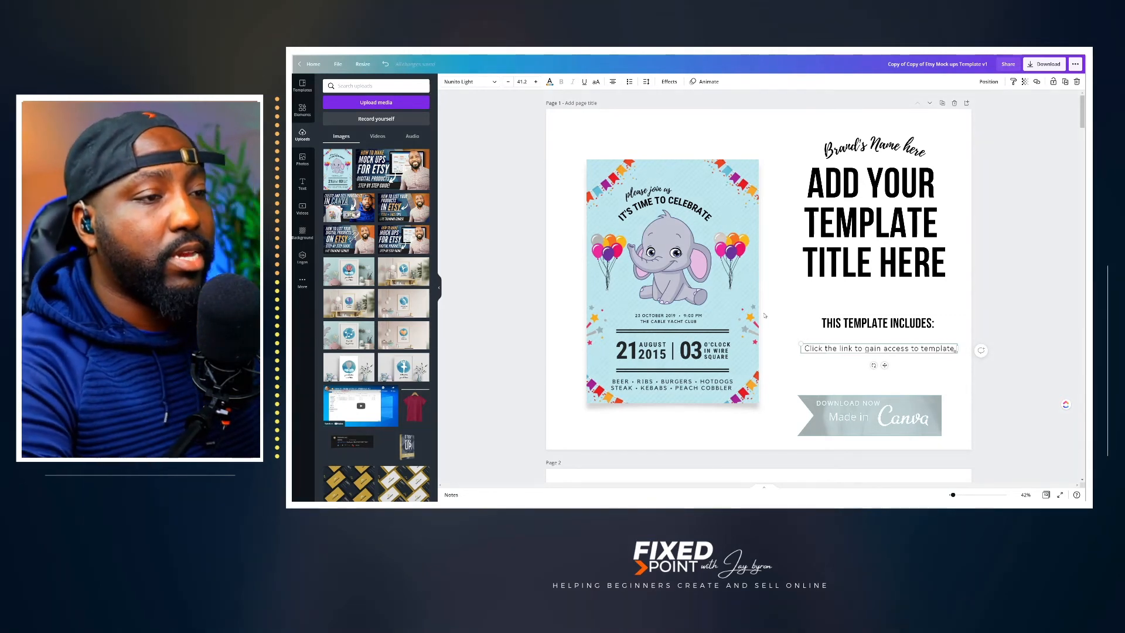
left_click(929, 376)
left_click_drag(882, 351, 877, 382)
left_click(967, 440)
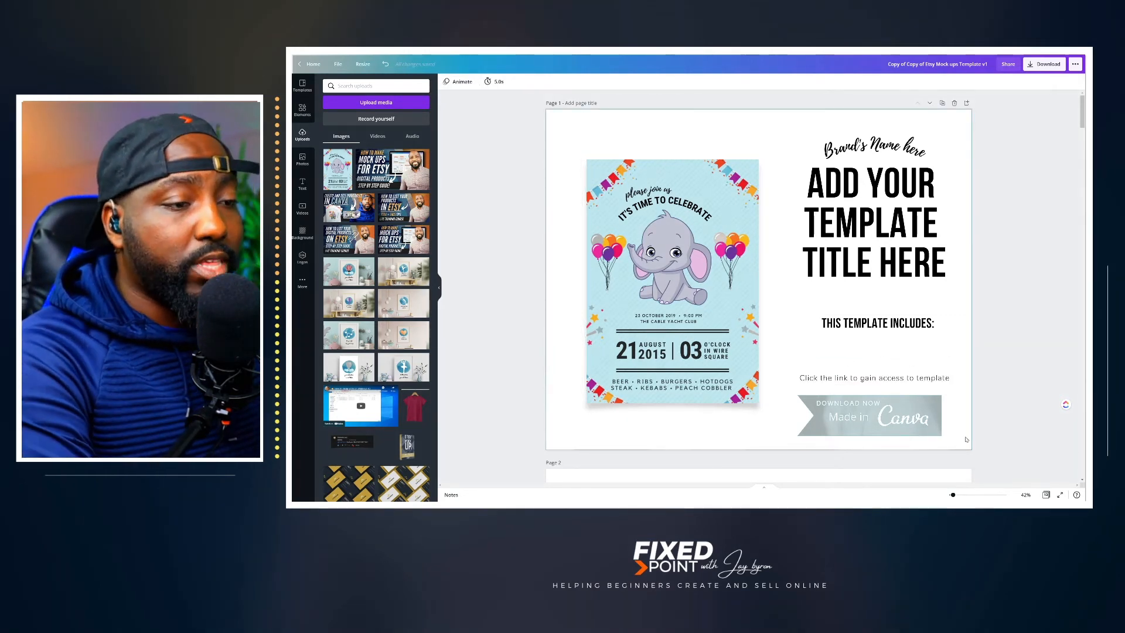
Step: Attach the copied template link to the grouped Made in Canva banner and test it in the exported PDF
left_click(810, 403)
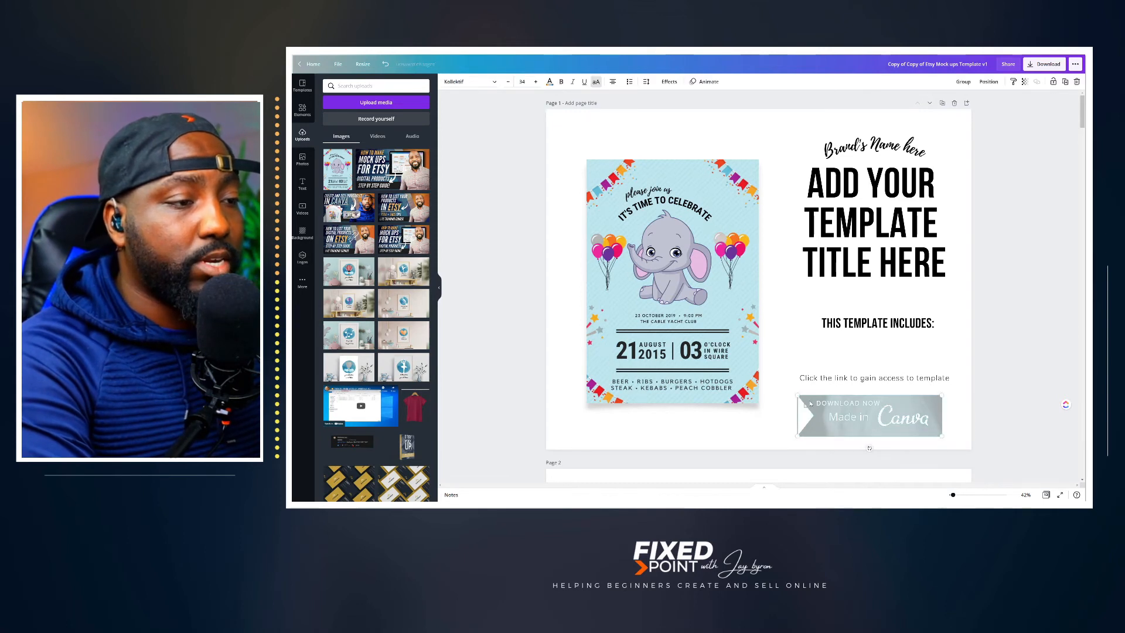
left_click(964, 81)
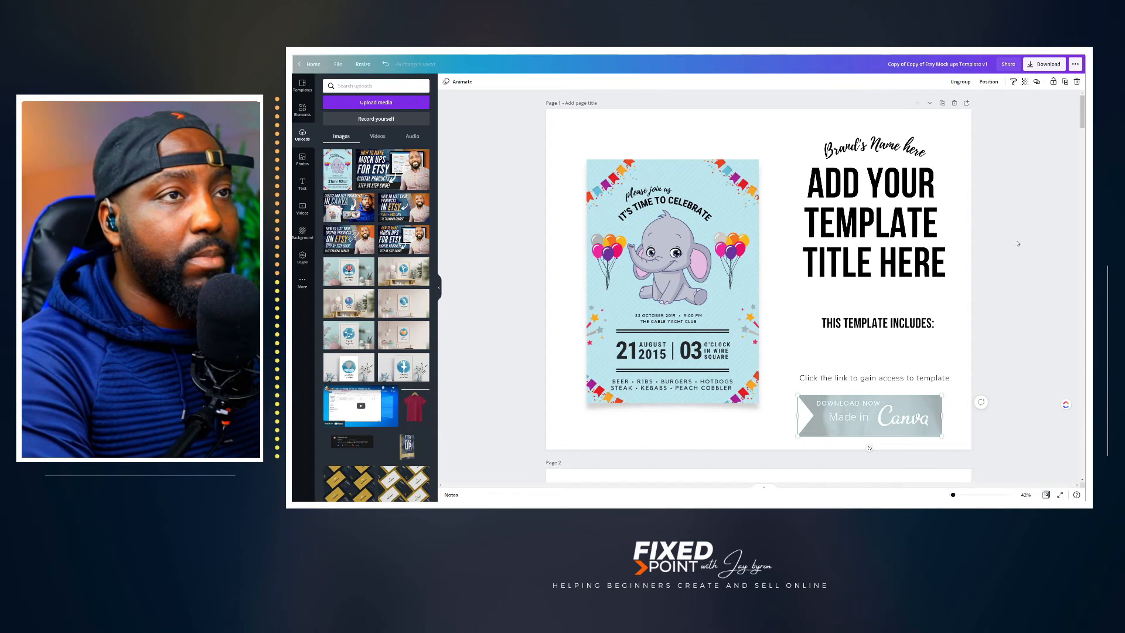
left_click(1037, 82)
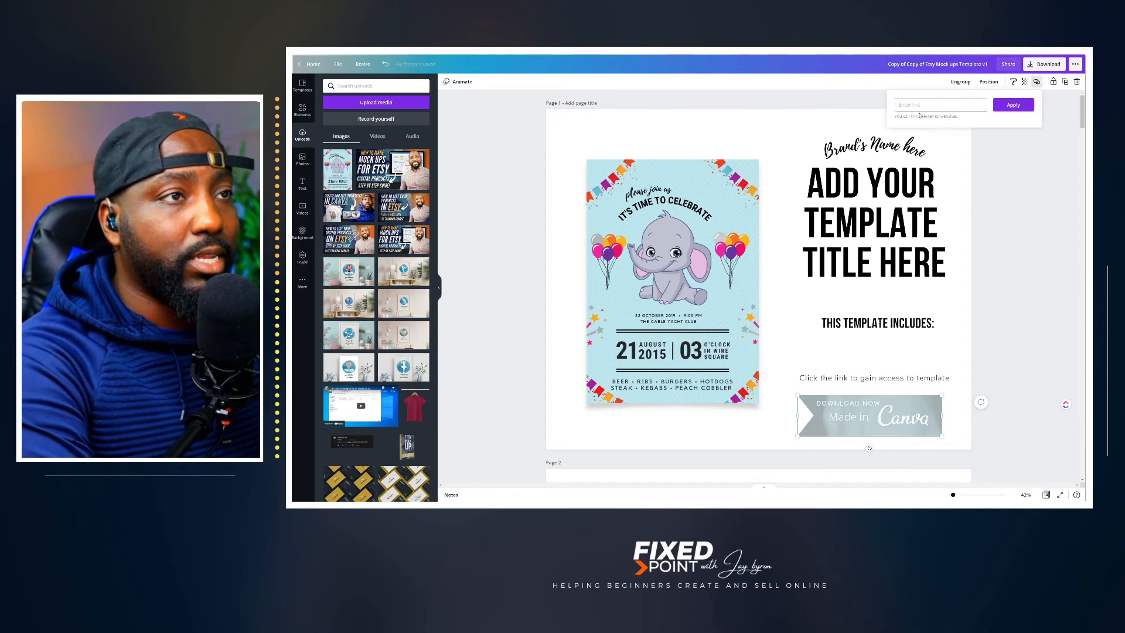
key("ctrl+v")
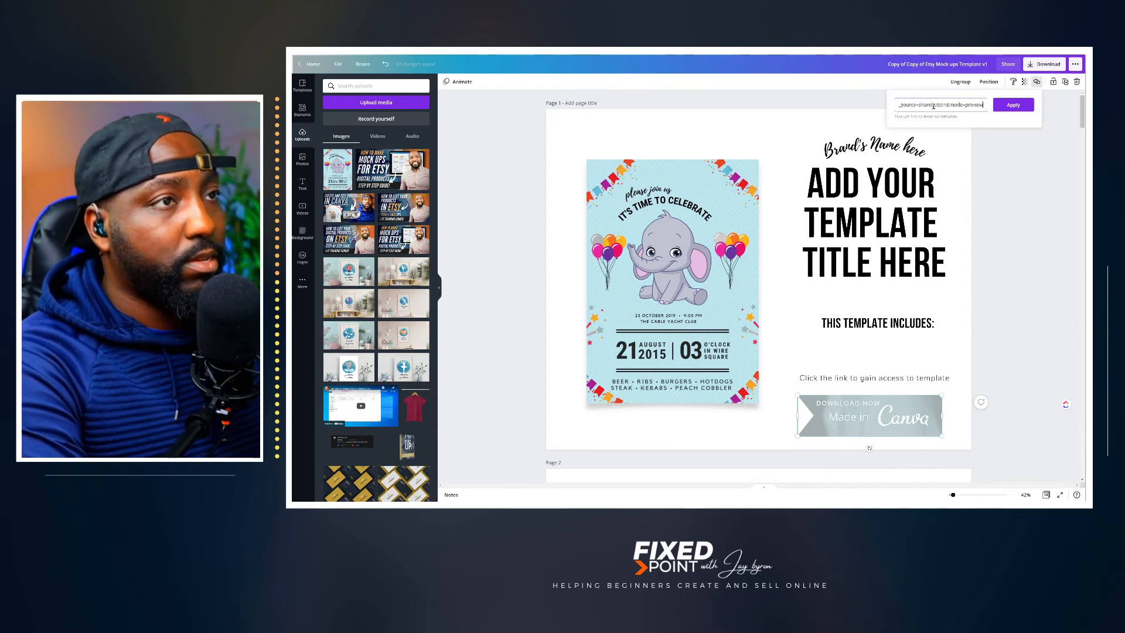
left_click(1013, 104)
left_click(901, 448)
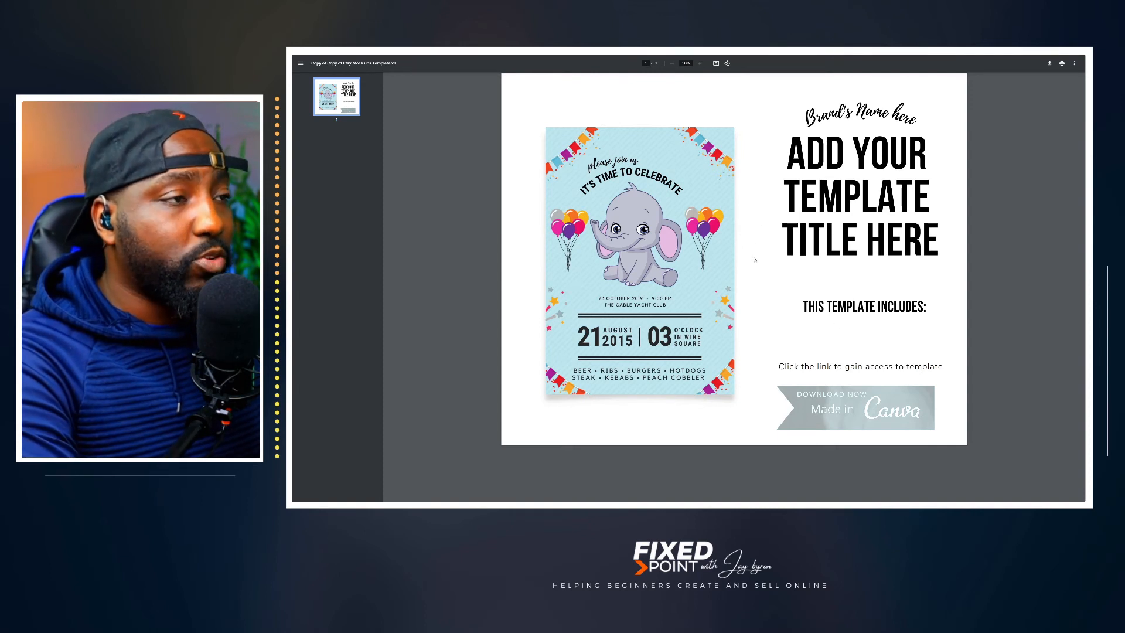
left_click(859, 410)
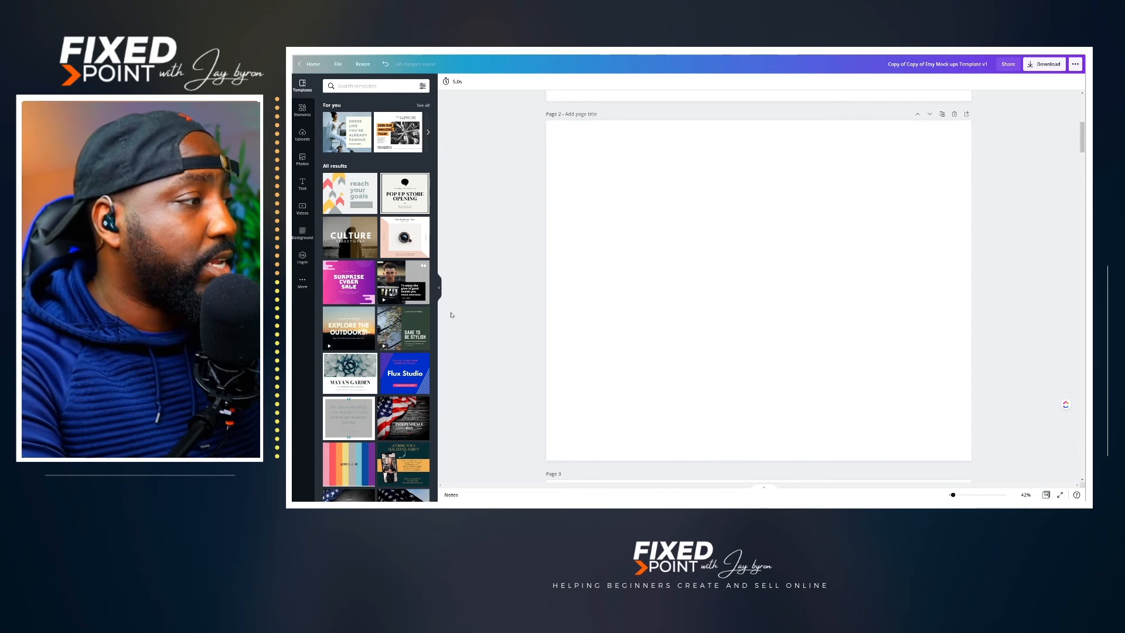
Step: Apply the Flux Studio template to blank page 2 and change its upper text to "Click the link to gain access to template"
left_click(397, 371)
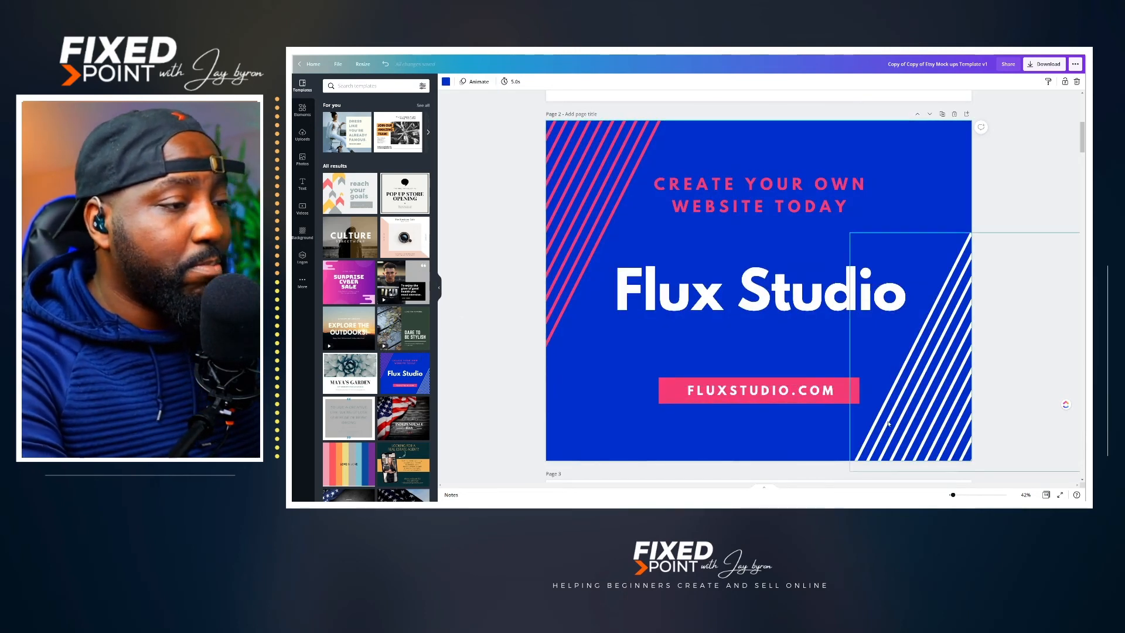
double_click(787, 209)
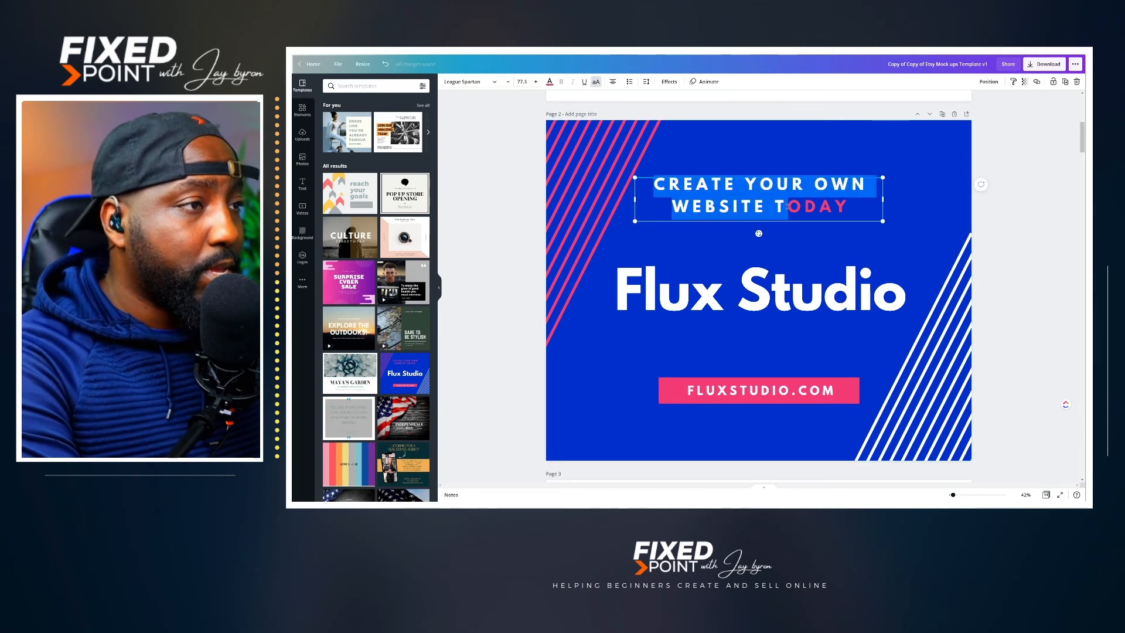
key("ctrl+a")
type("CLICK THE LINK TO GAIN ACCESS TO TEMPLATE")
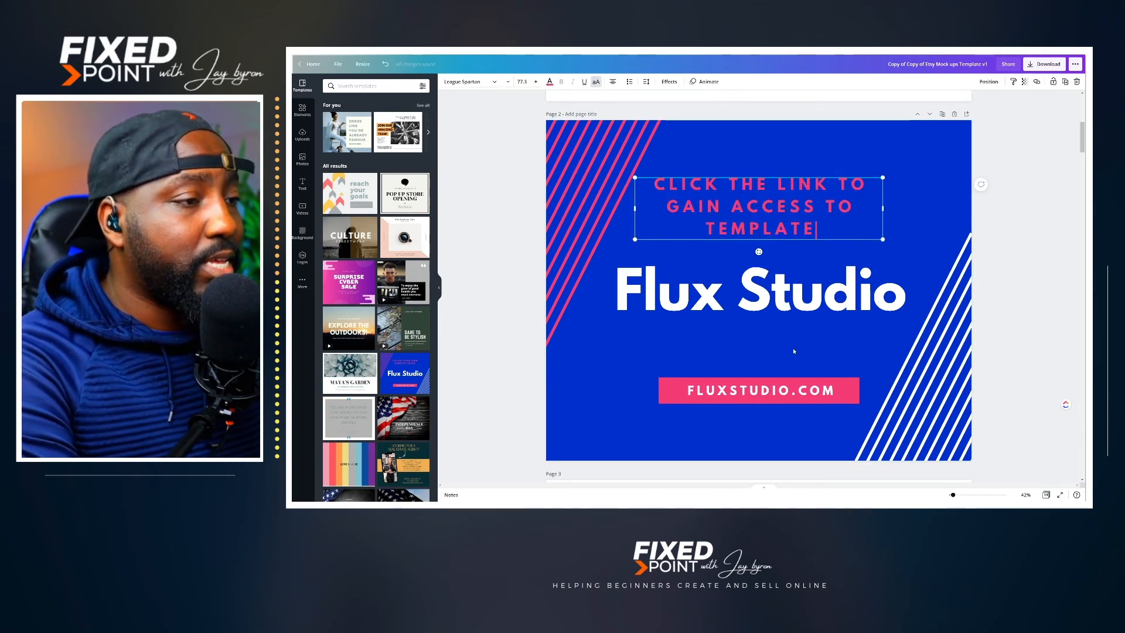
Step: Change page 2's main title to "baby birthday template" and the pink button's text to "GET LINK NOW"
double_click(788, 317)
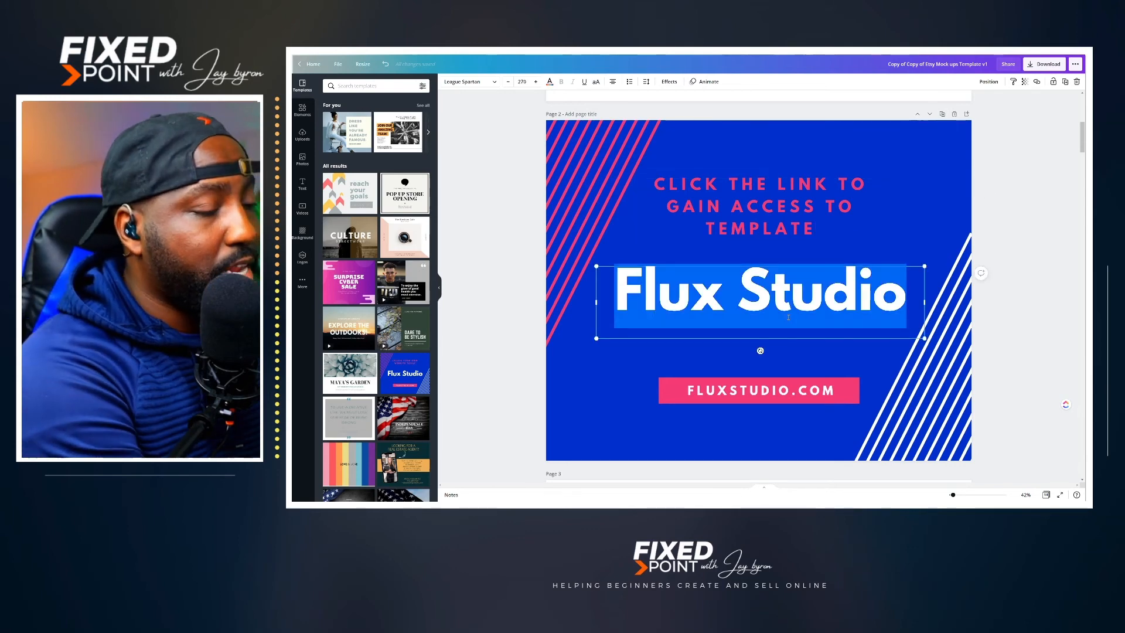
type("baby birthday template")
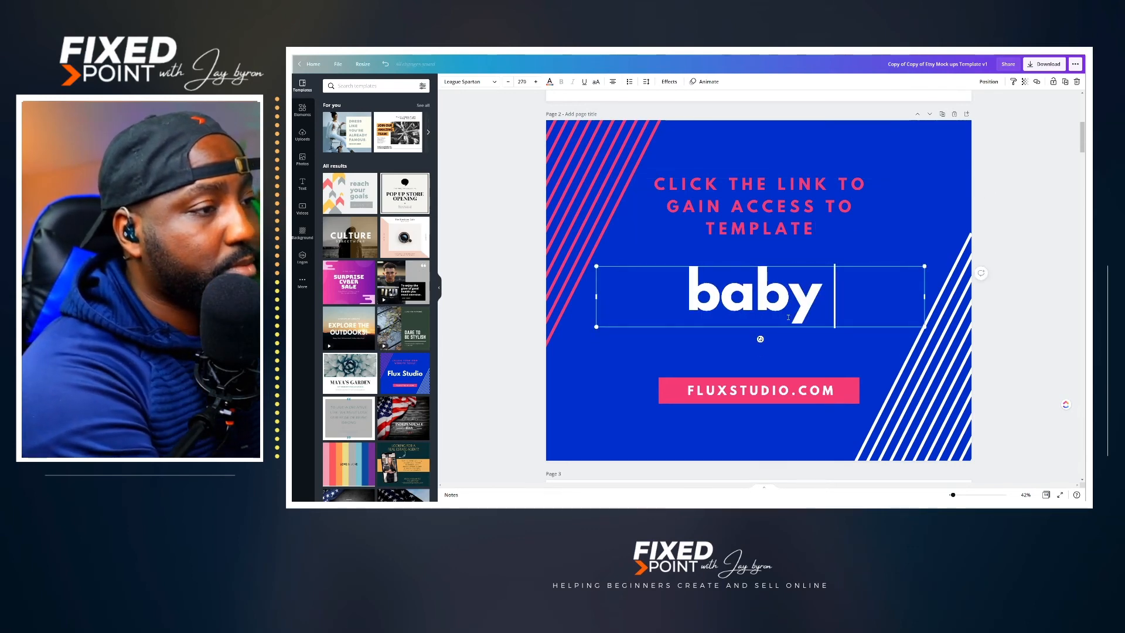
double_click(721, 392)
type("GET LINK NOW")
left_click(669, 367)
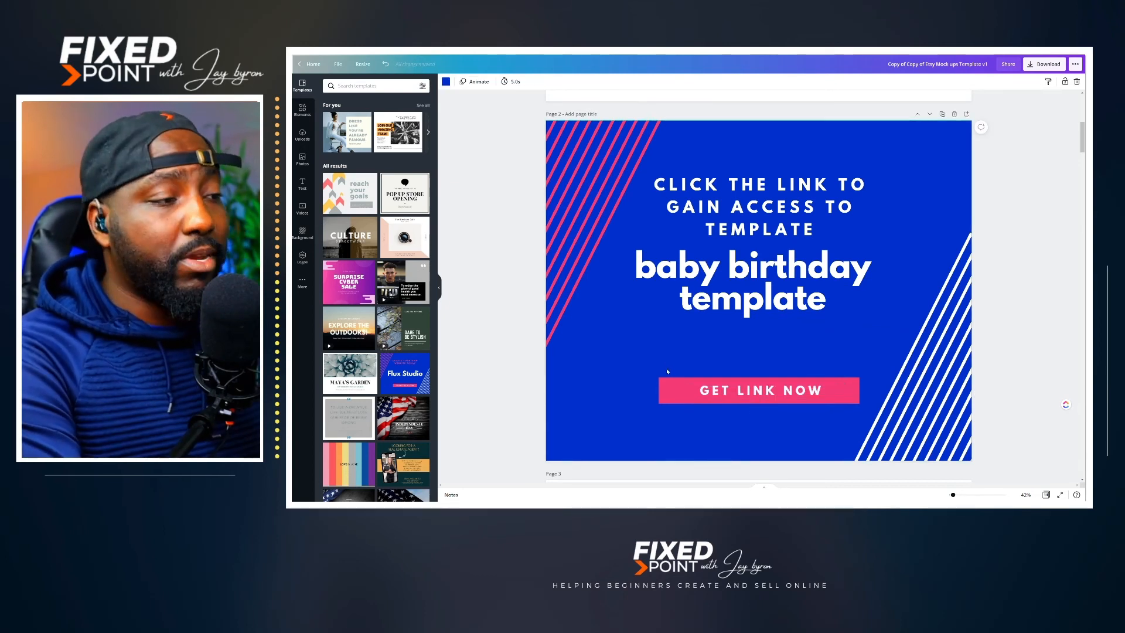
Step: Group the pink GET LINK NOW button with its text and attach the copied template link to it
left_click(674, 390)
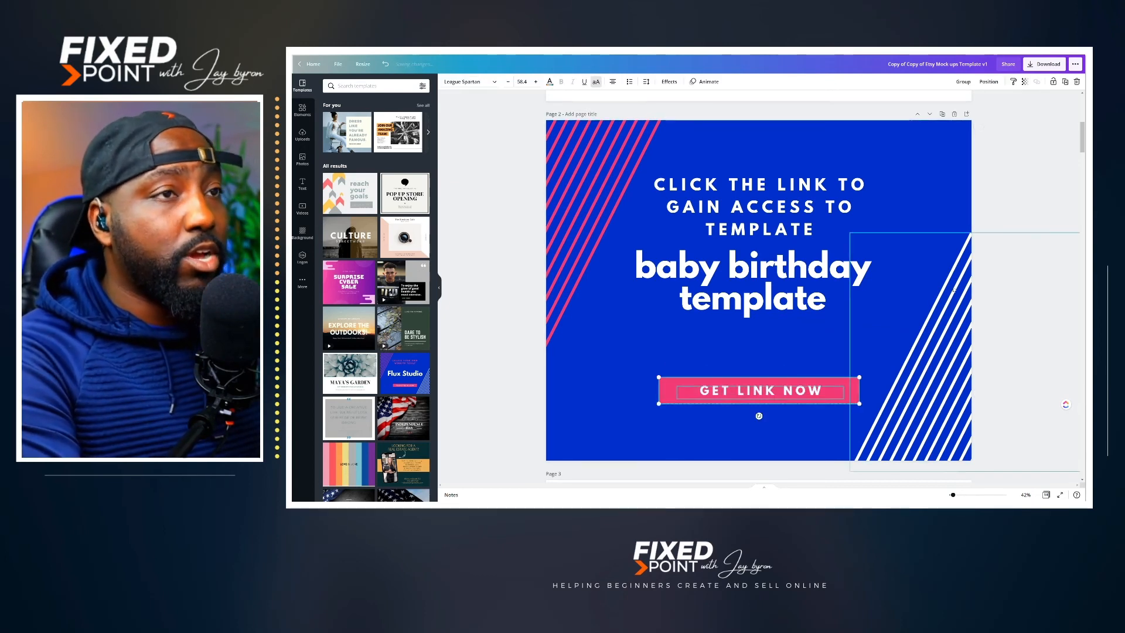
left_click(962, 83)
left_click(728, 354)
left_click_drag(727, 354, 759, 408)
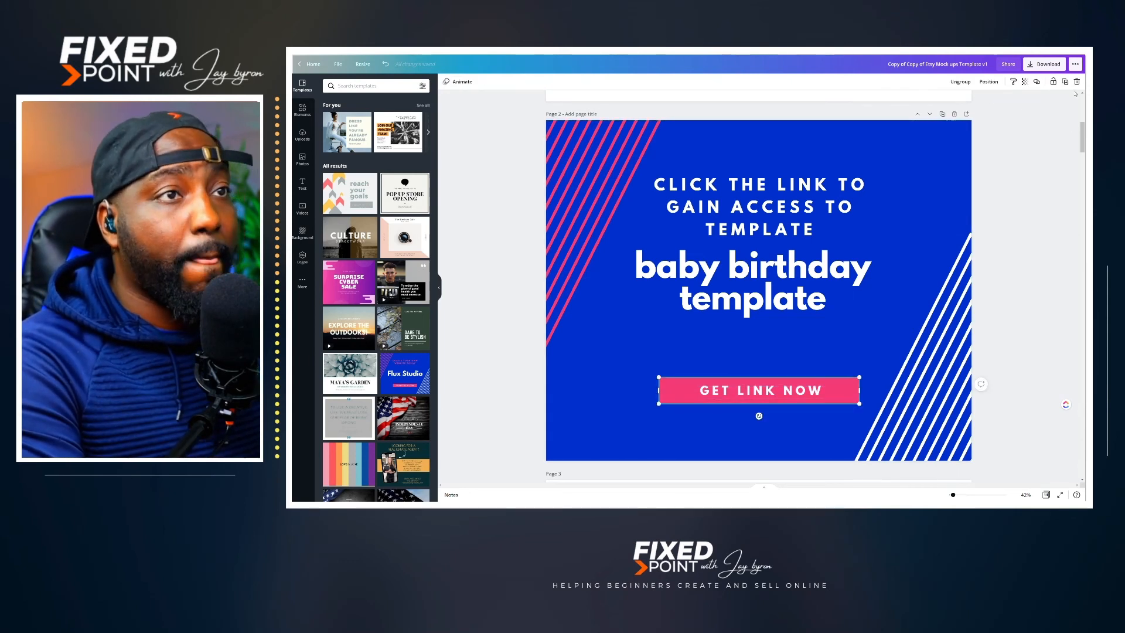
left_click(1035, 82)
key("ctrl+v")
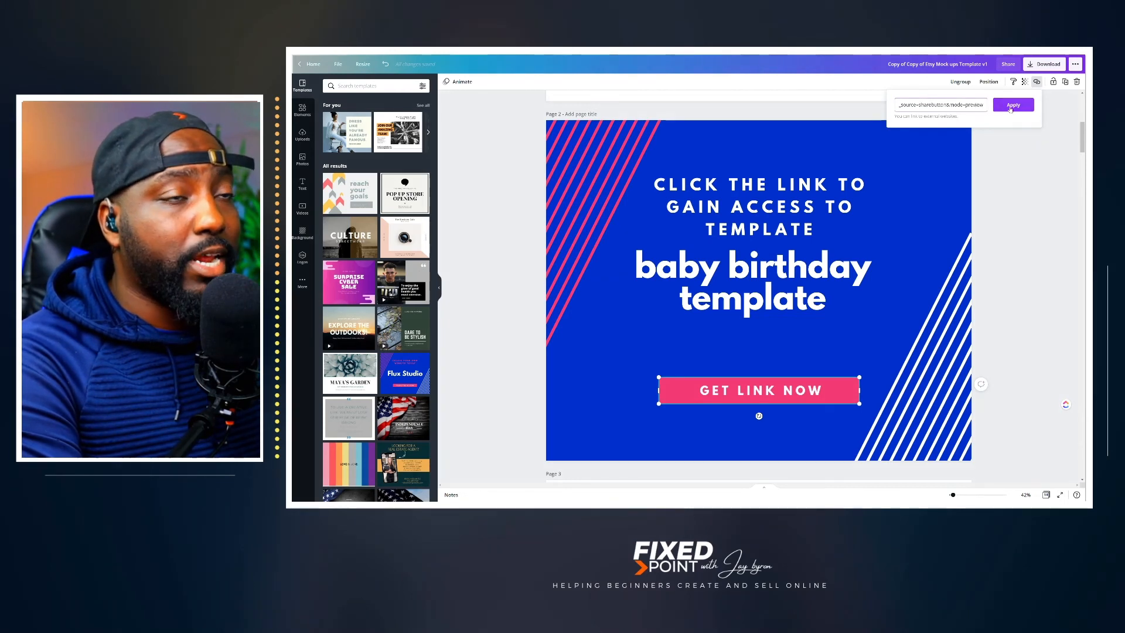
left_click(1010, 107)
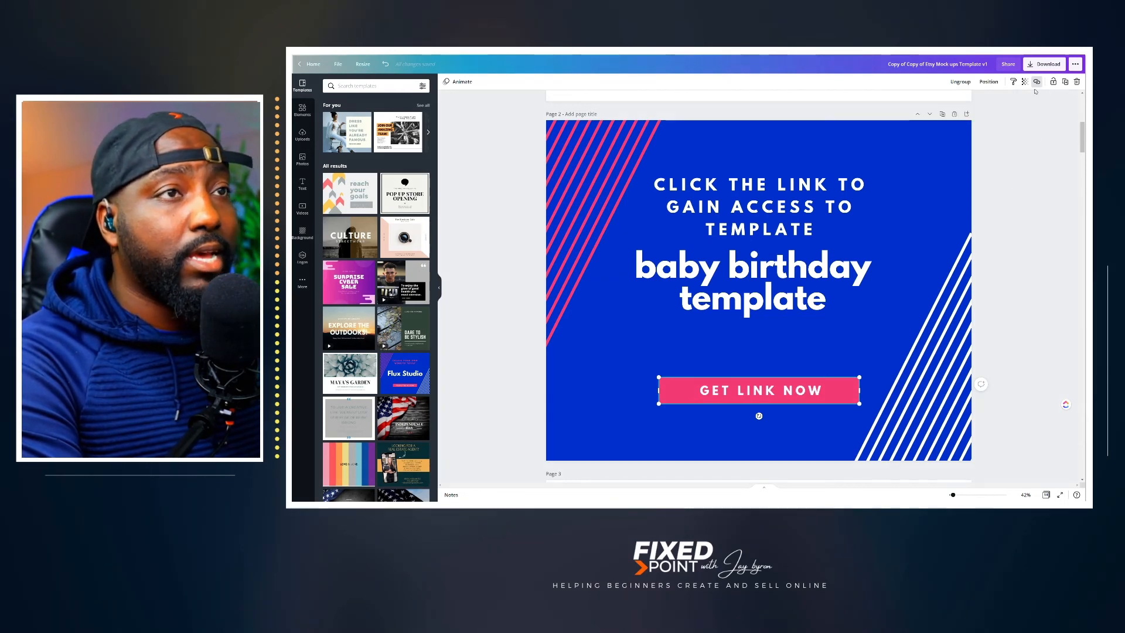
Step: Download only page 2 as a PDF Standard file and test the GET LINK NOW link in the resulting PDF
left_click(1031, 67)
left_click(1017, 111)
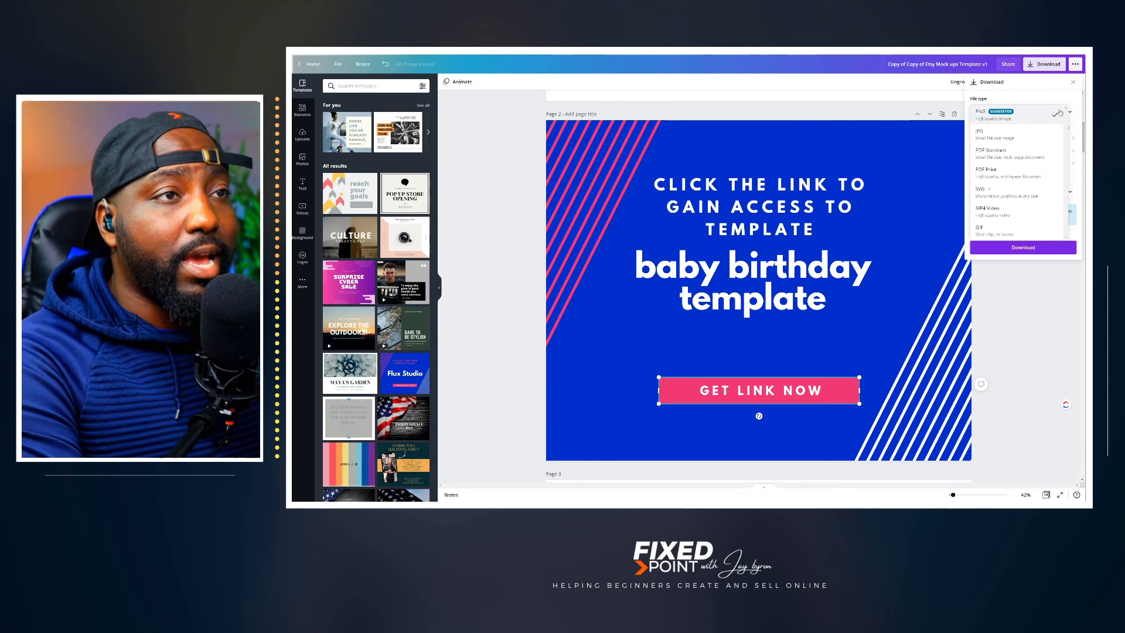
left_click(996, 153)
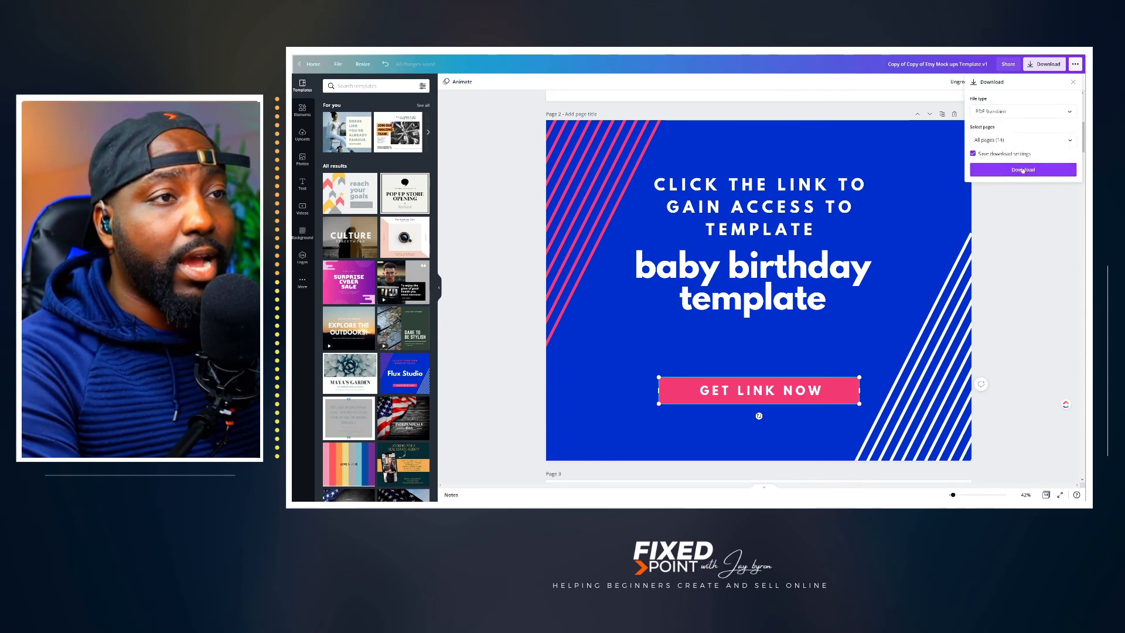
left_click(1069, 141)
left_click(1064, 195)
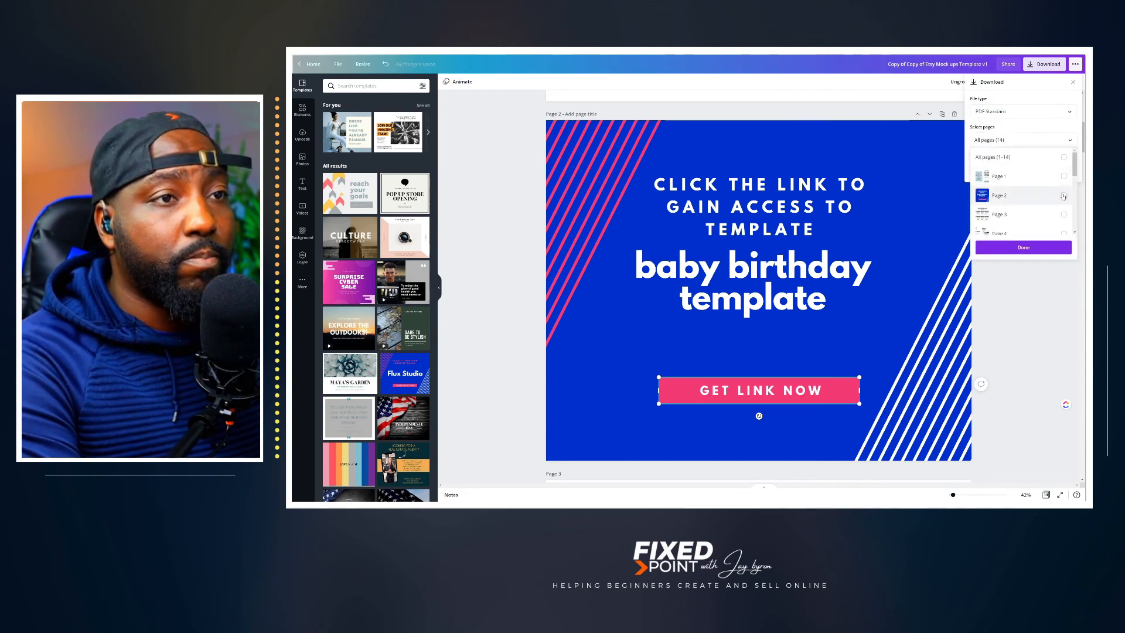
left_click(1024, 247)
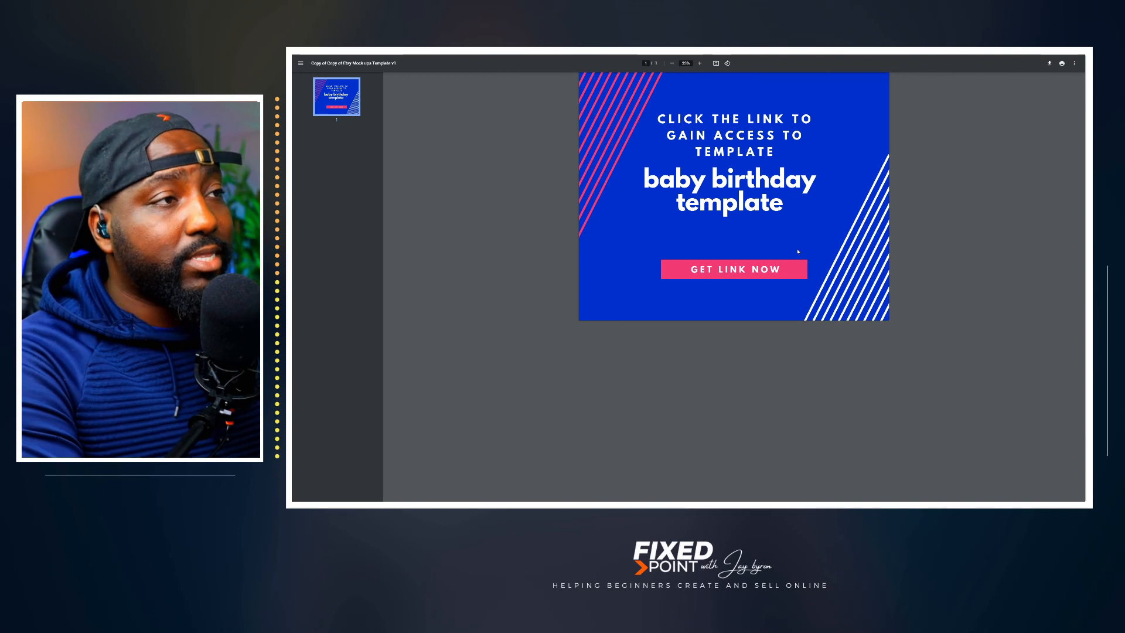
left_click(741, 274)
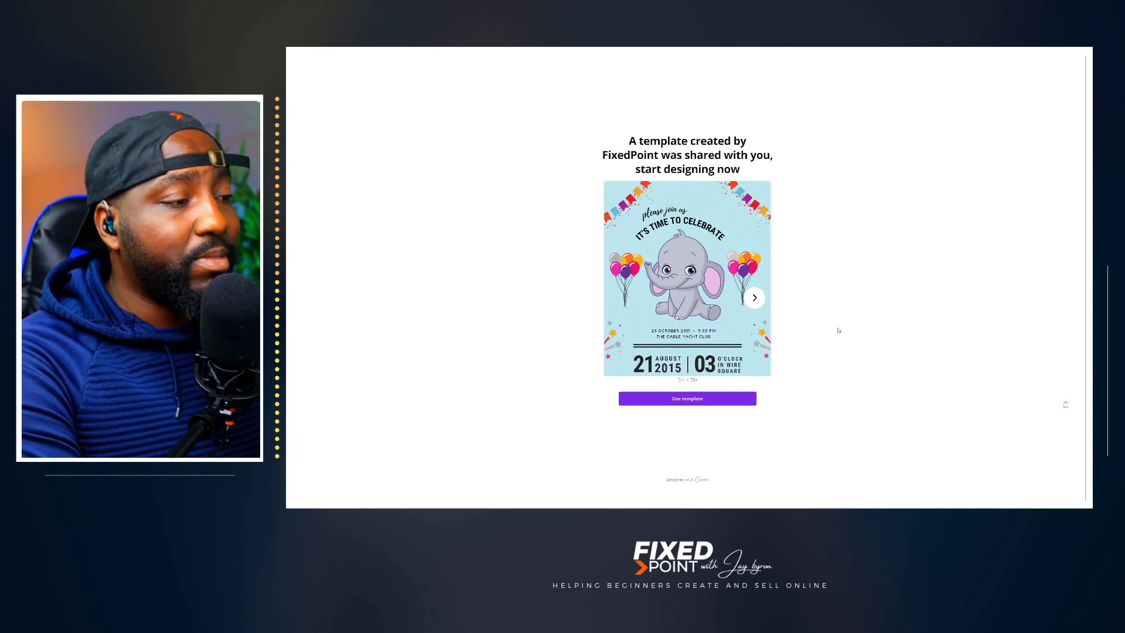